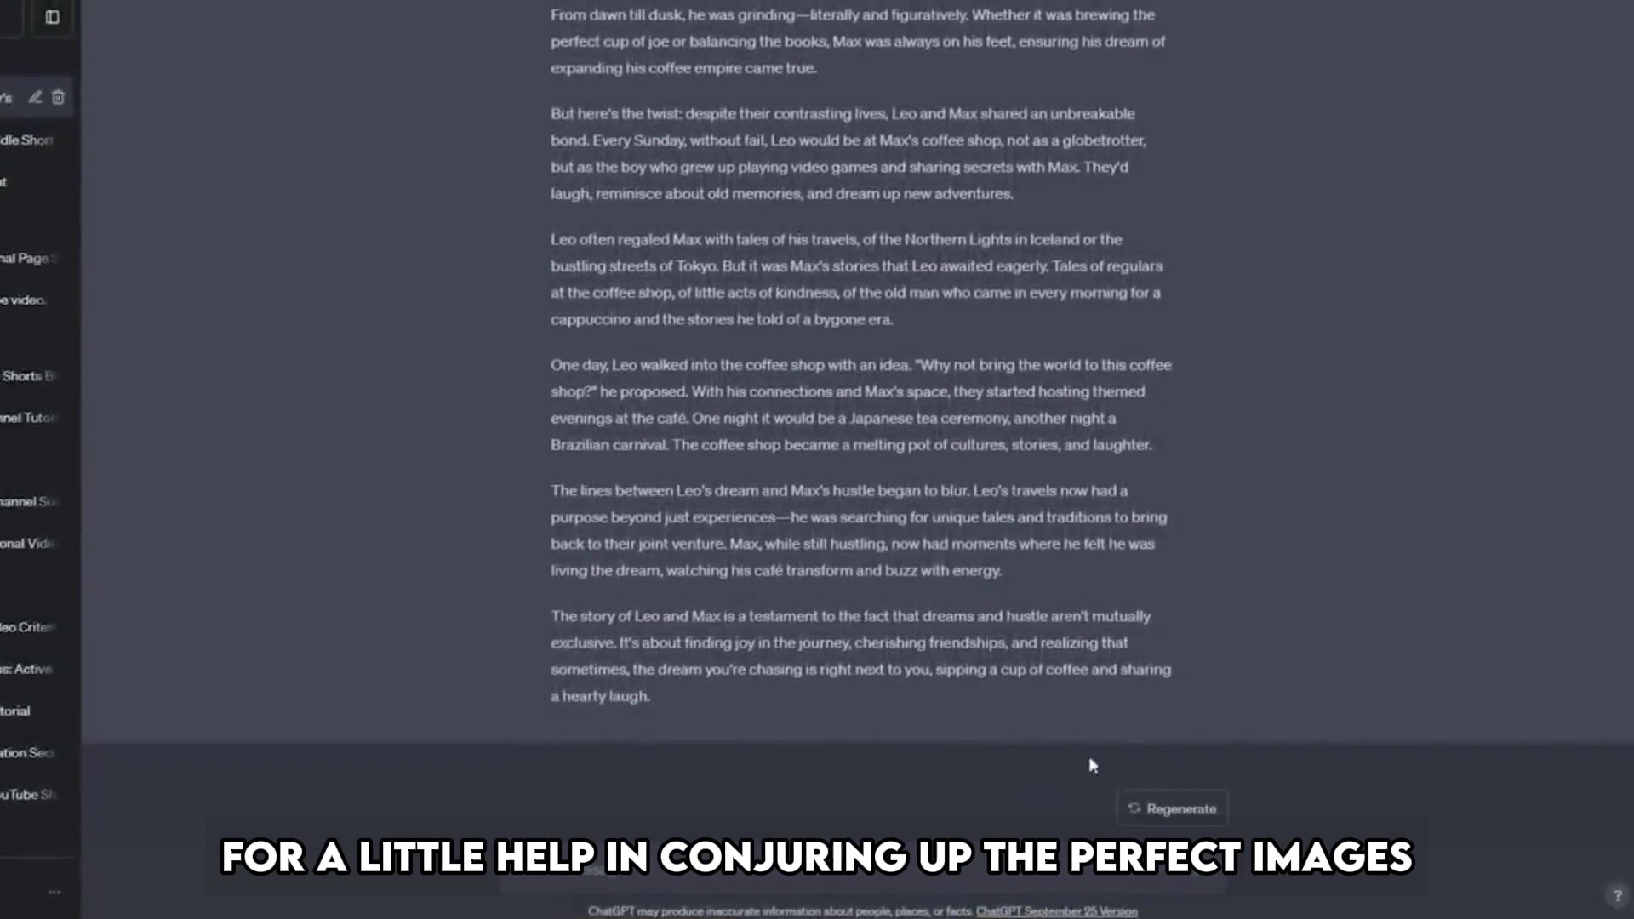
# Write a ChatGPT message picturing animated sketches to bring the story to life and asking "Any quirky concepts up your sleeve?".
pyautogui.write("I'm picturing animated sketches to bring this story to life")
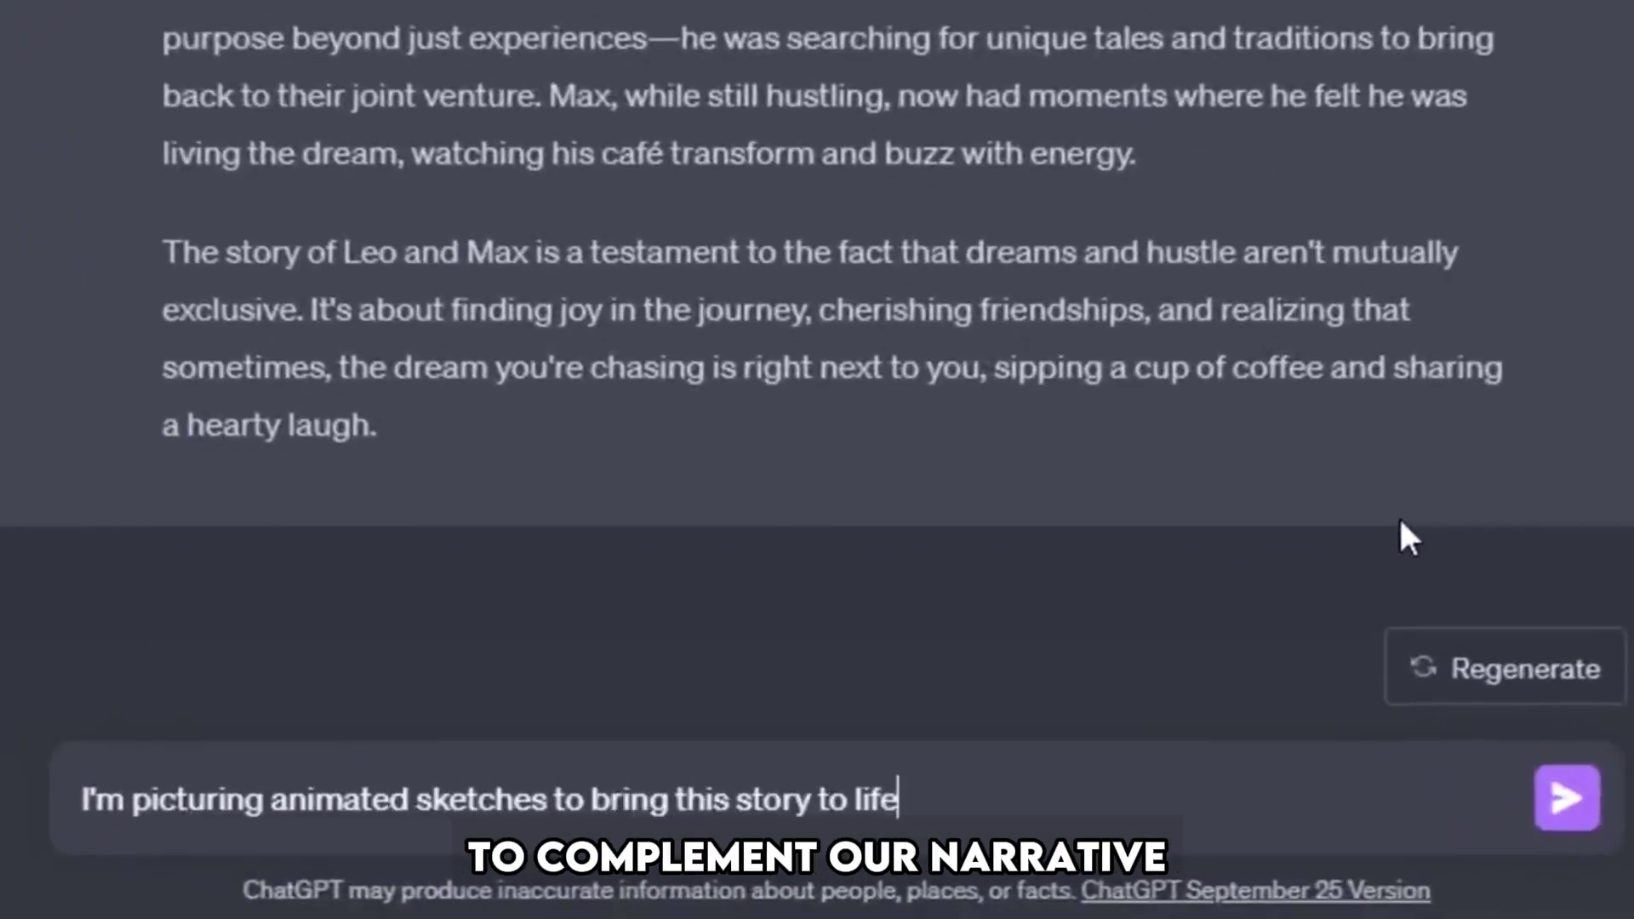
pyautogui.write('. Any quirky concepts up your sleeve?')
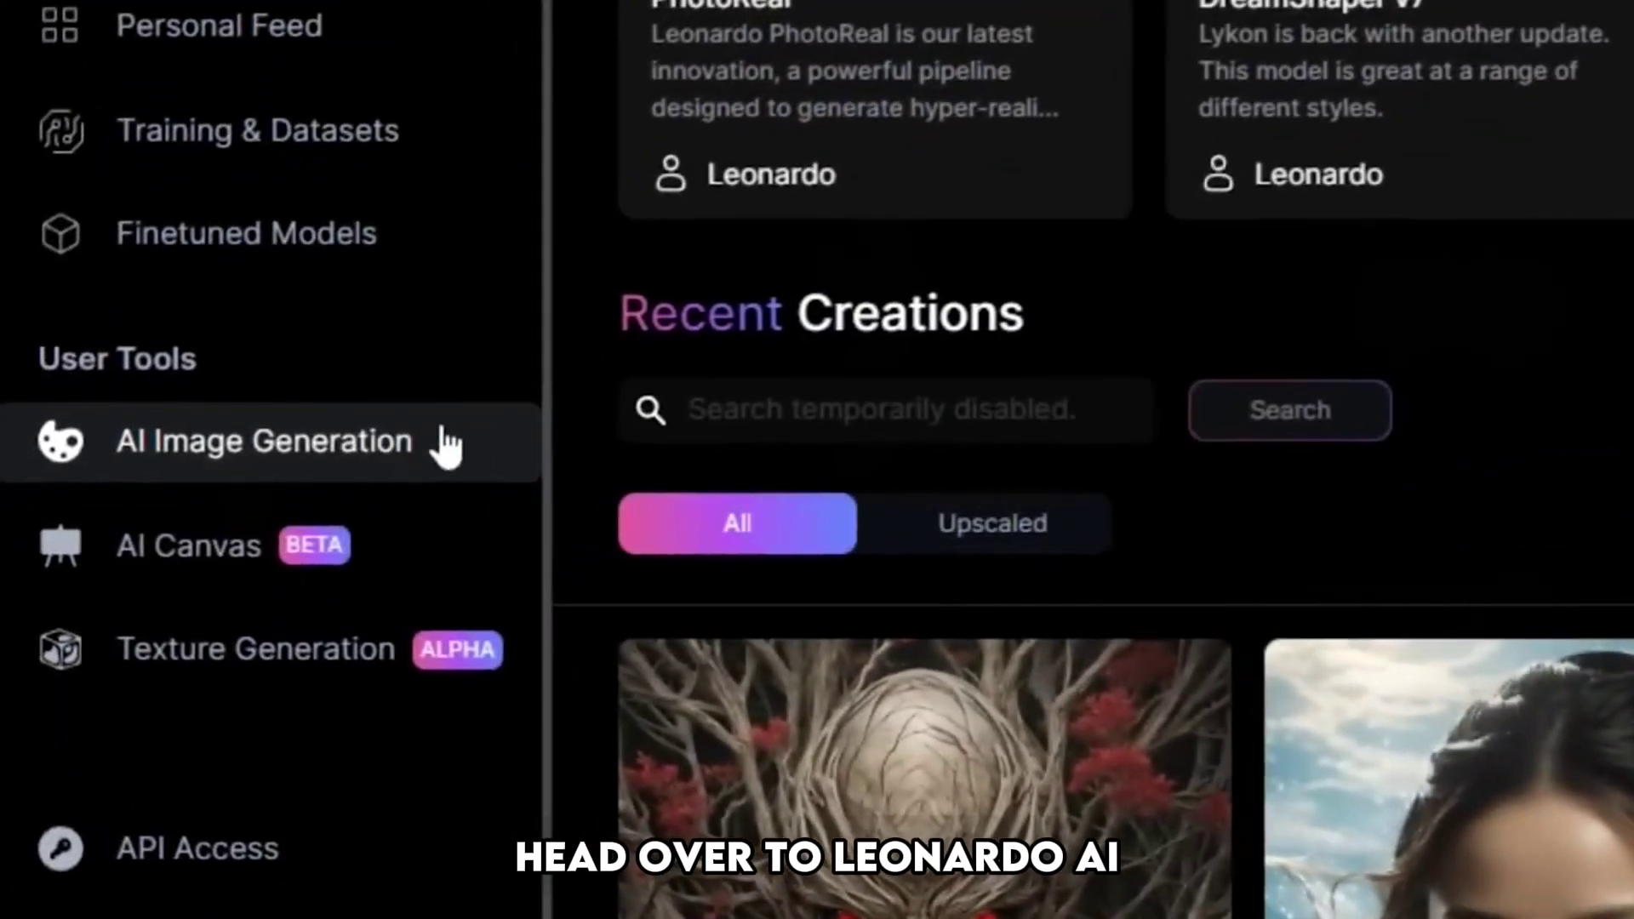
# Switch to Leonardo AI's image generation tool and choose the 3D Animation Style model.
pyautogui.click(474, 438)
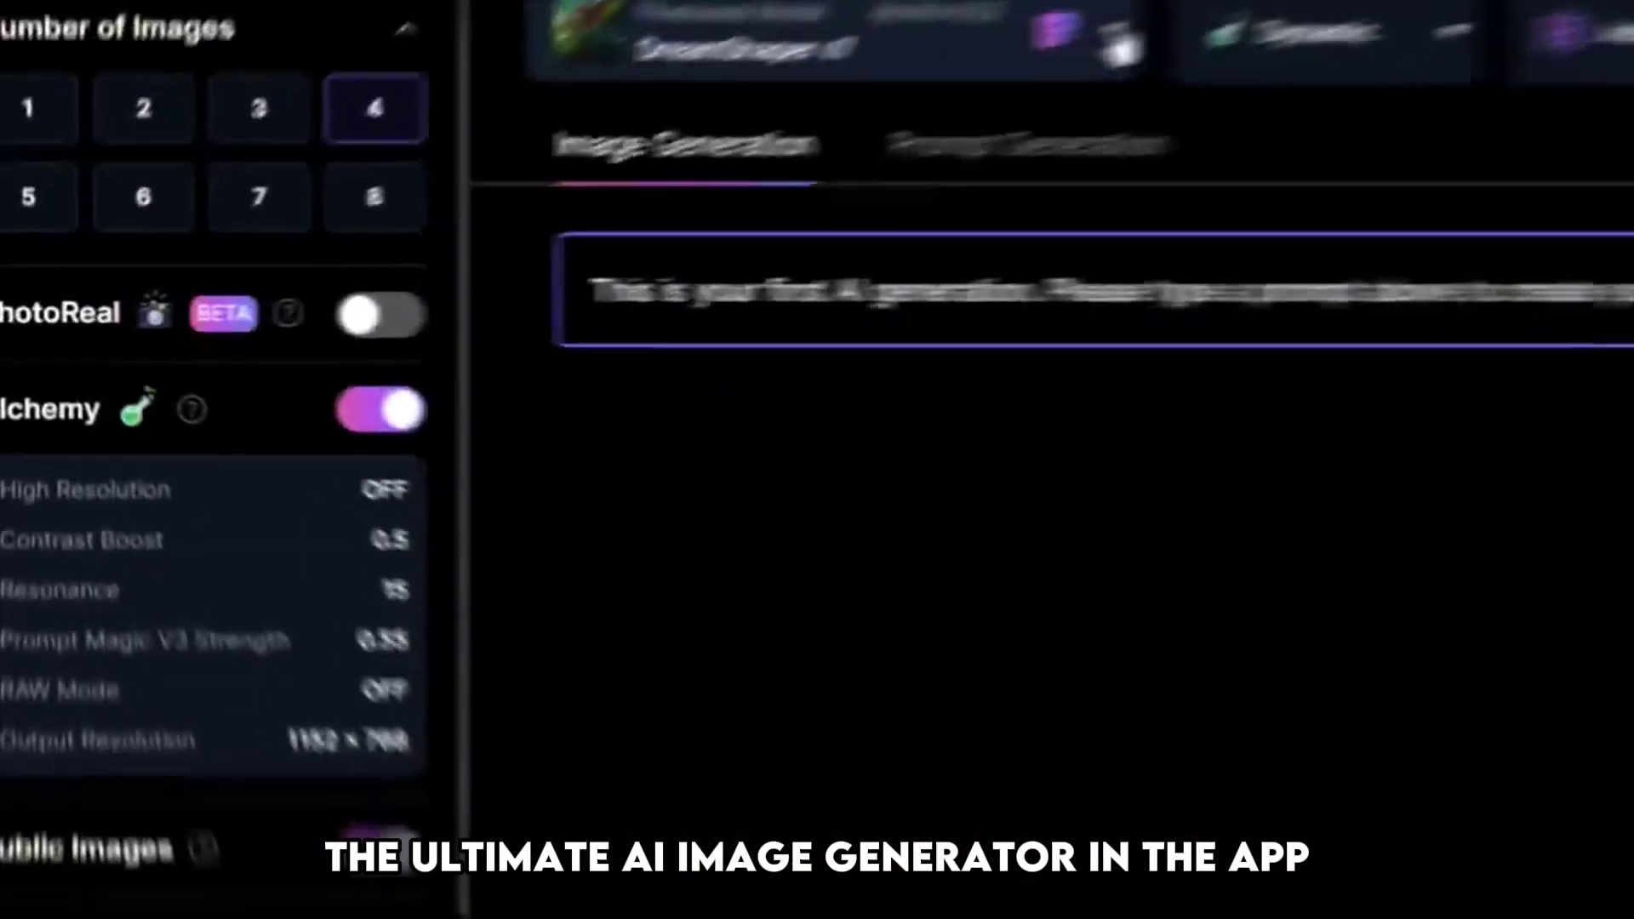
pyautogui.click(549, 187)
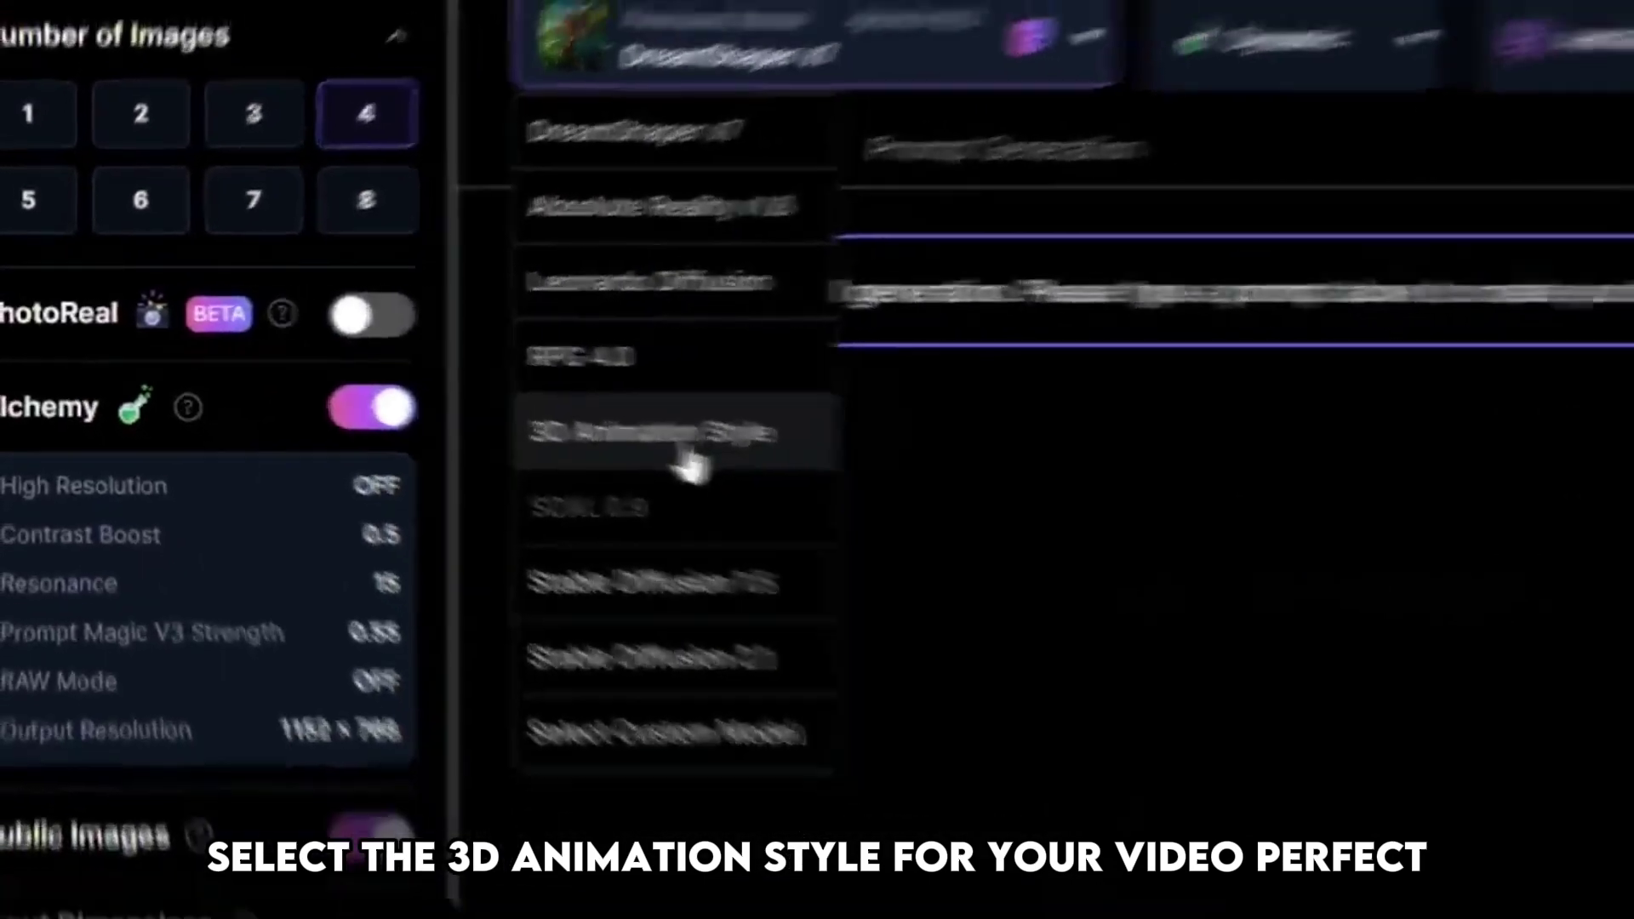
pyautogui.click(749, 450)
# Set the aspect ratio of the generated images to 16:9.
pyautogui.scroll(-2, 187, 646)
pyautogui.click(194, 770)
pyautogui.scroll(-1, 194, 793)
pyautogui.click(178, 701)
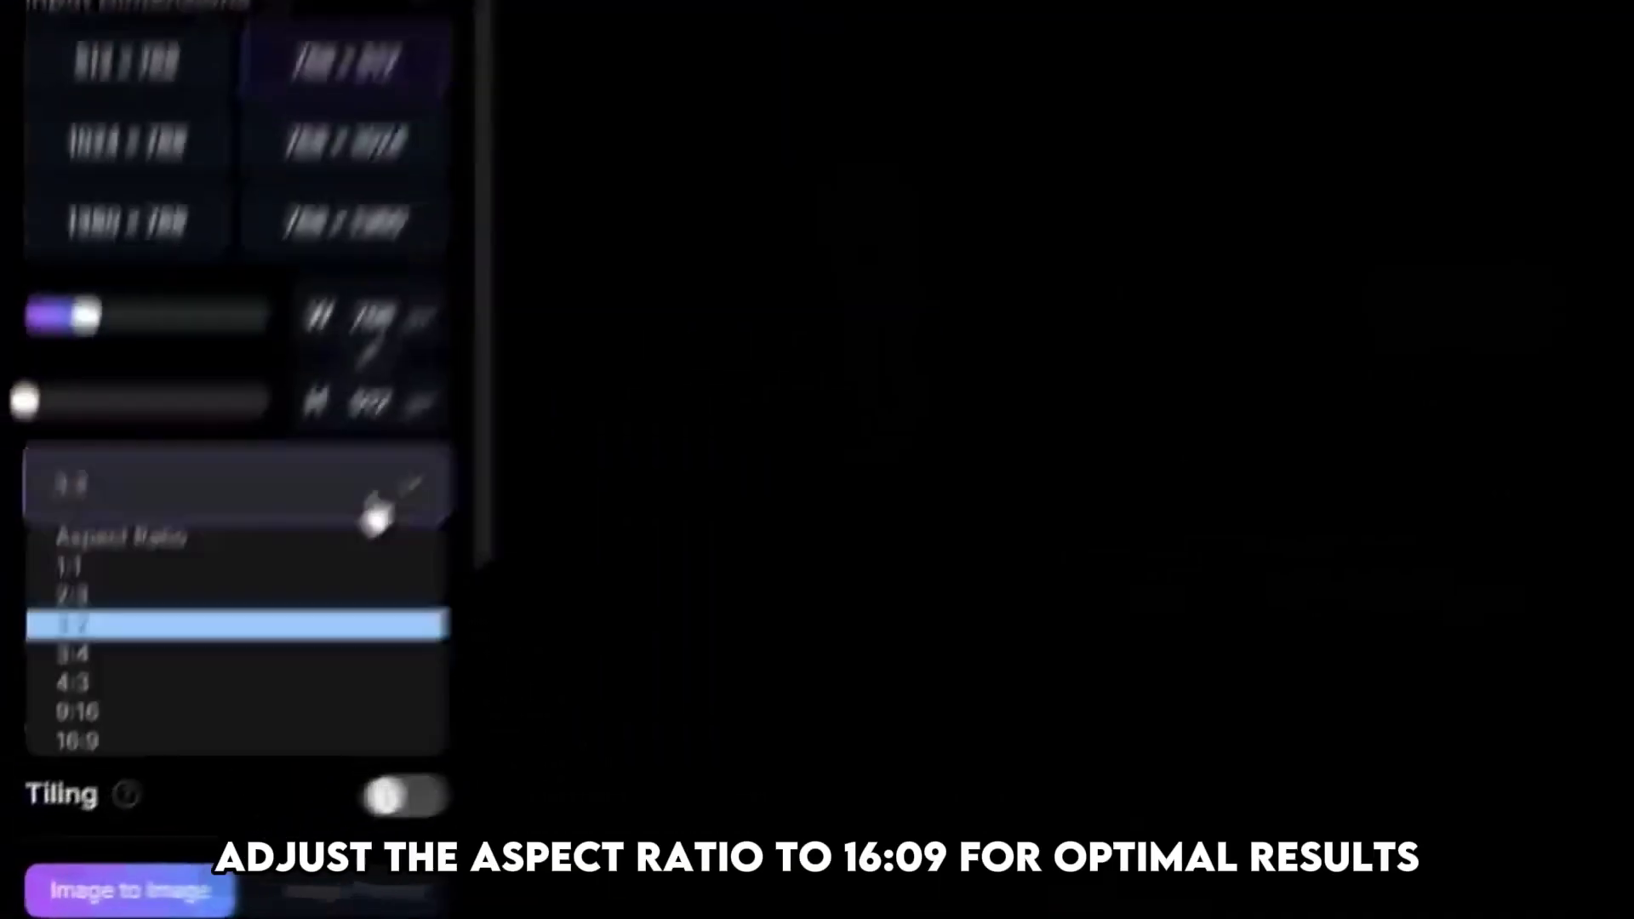
pyautogui.click(358, 713)
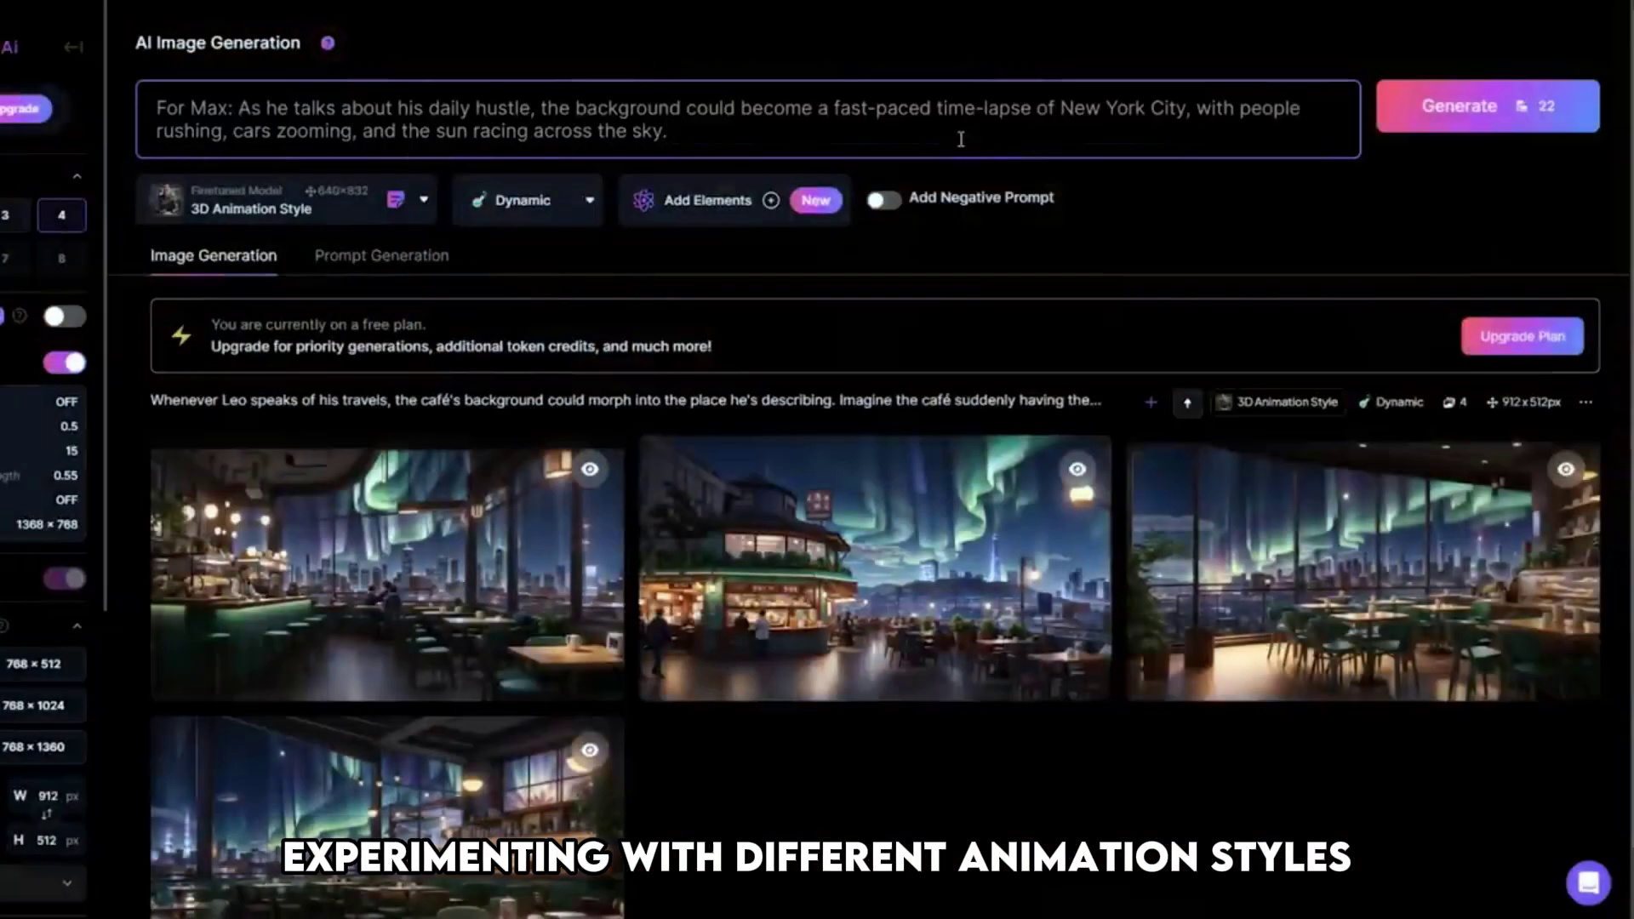
pyautogui.write(', r')
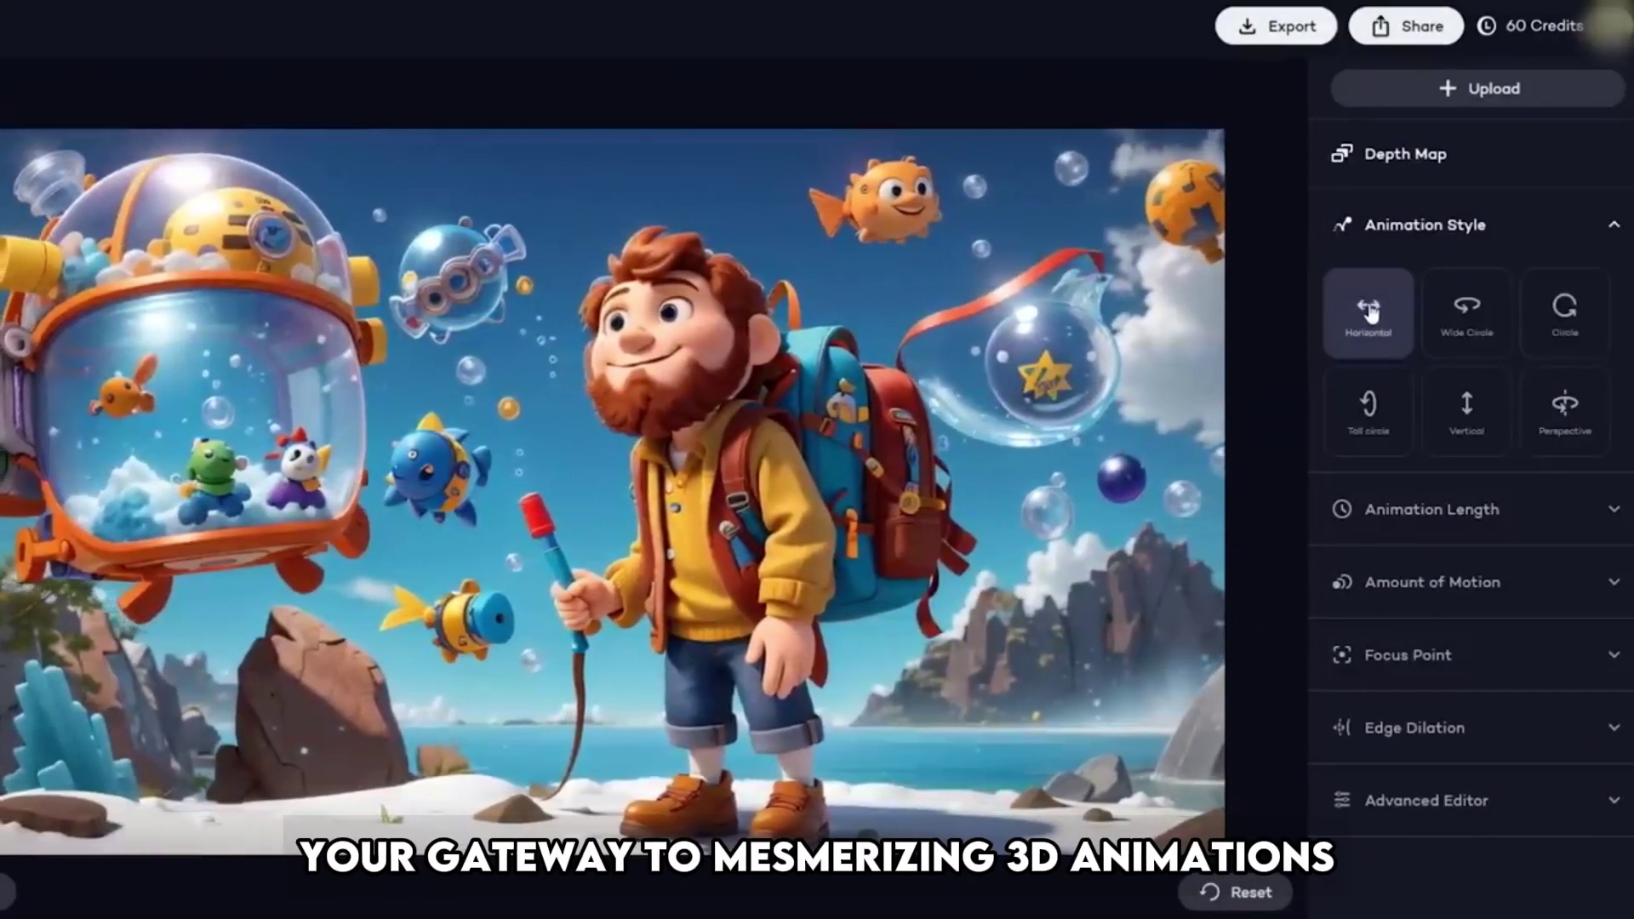
# Try the Wide Circle and Circle animation styles on the bearded backpacker image in LeiaPix.
pyautogui.click(1485, 328)
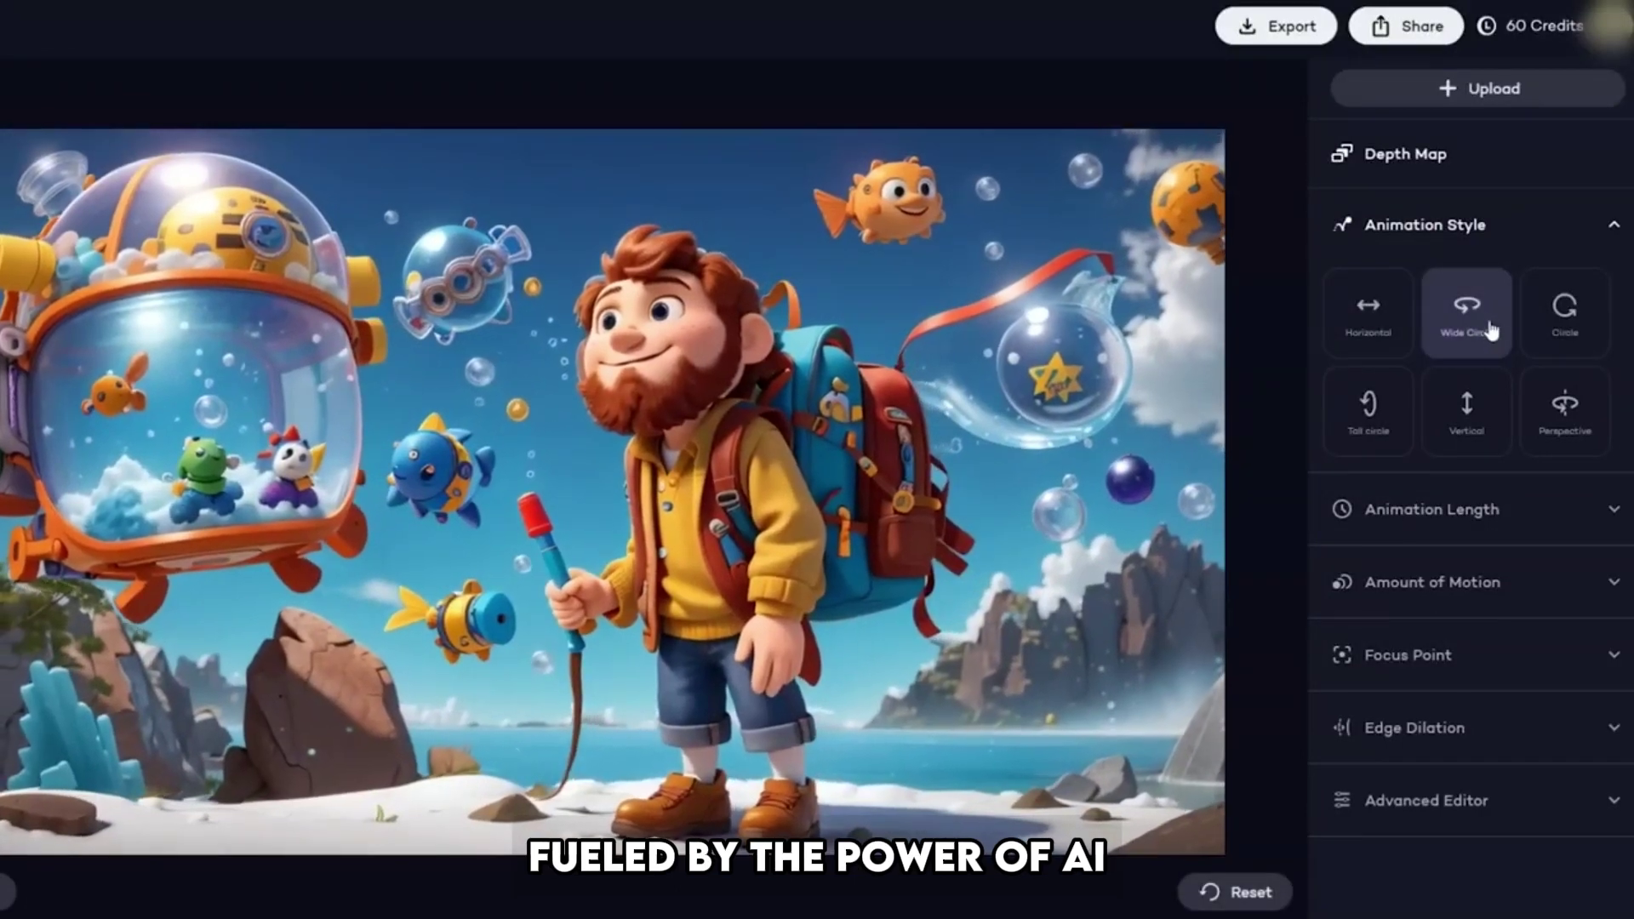
pyautogui.click(1562, 319)
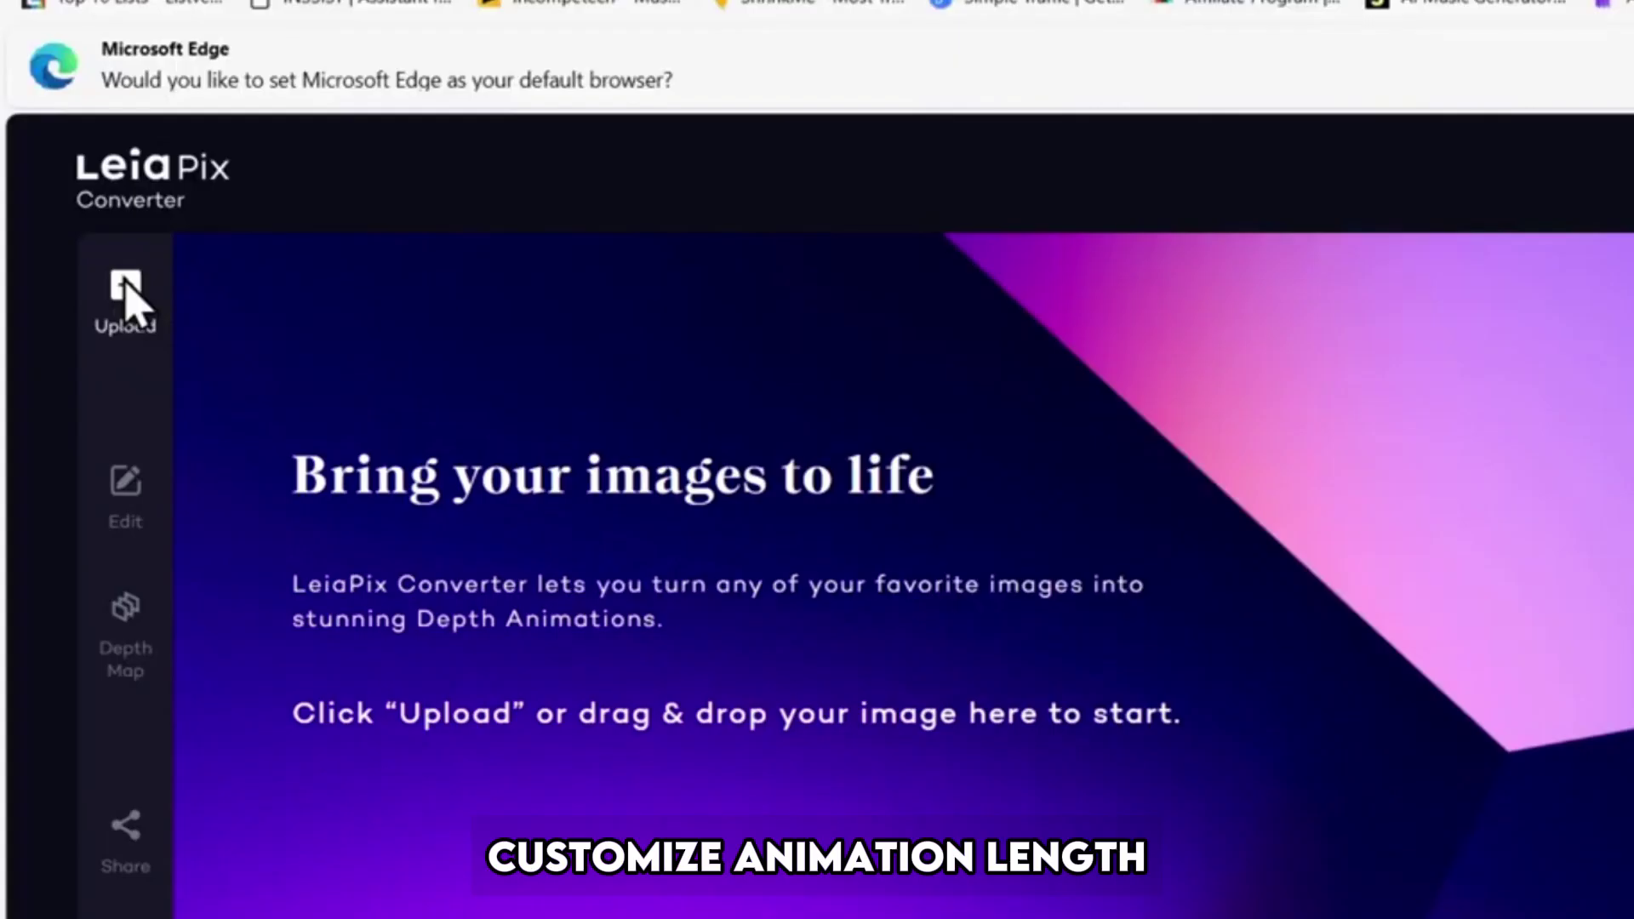
# Upload the image 3D_Animation_Style_Houses_with_thatched_roofs_and_flowerfilled_1.jpg from Downloads to LeiaPix Converter.
pyautogui.click(64, 188)
pyautogui.click(789, 332)
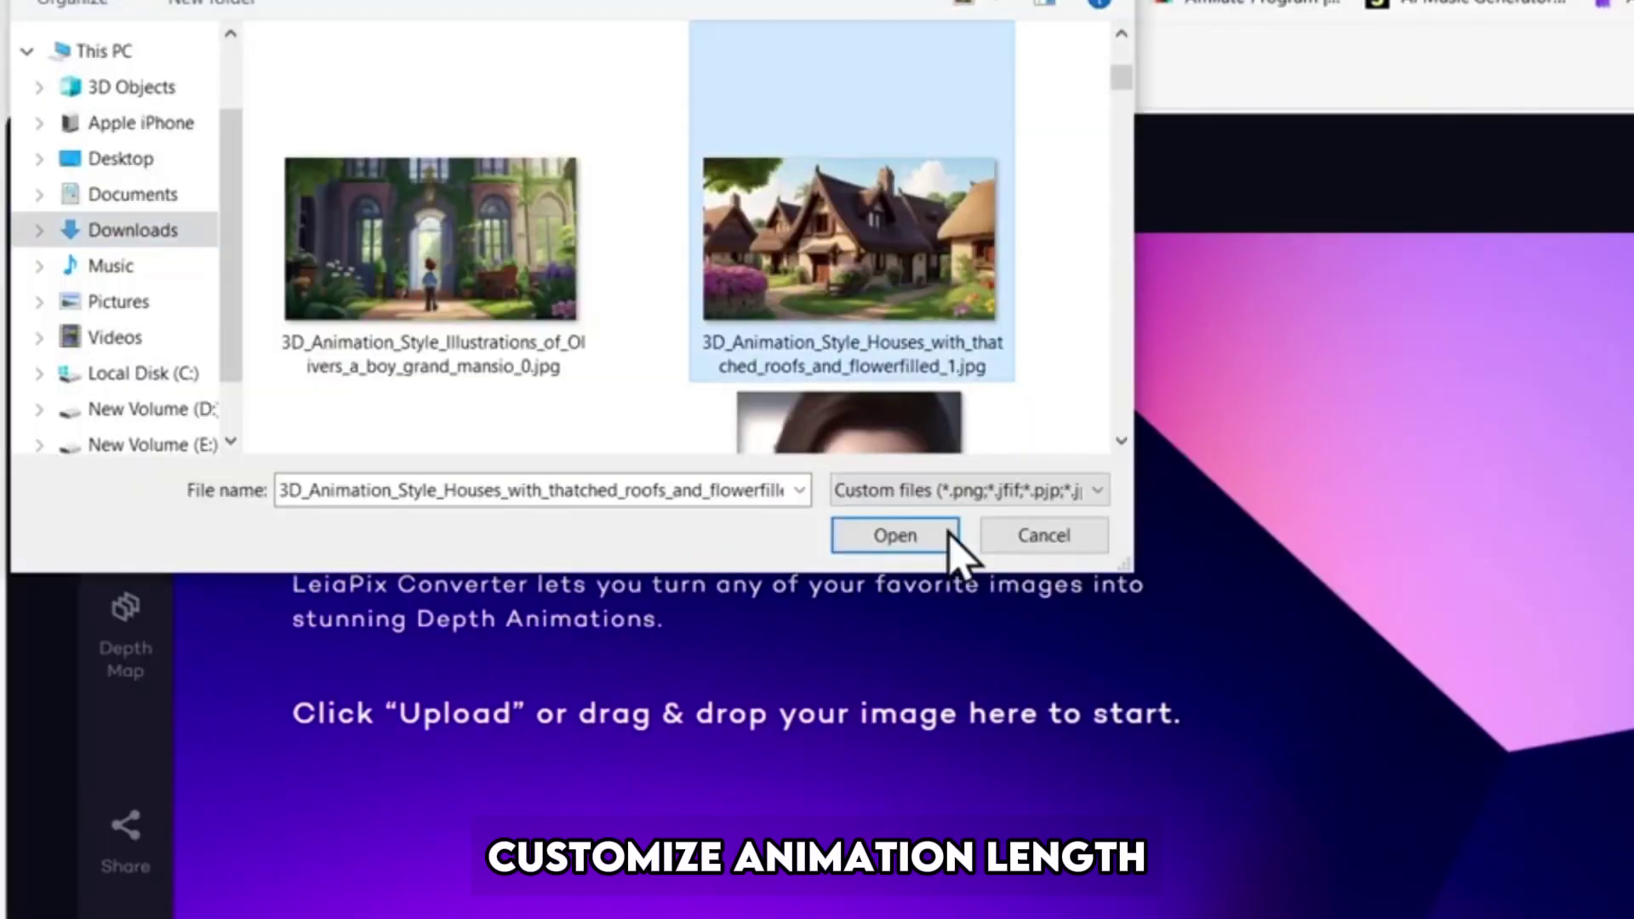
pyautogui.click(905, 453)
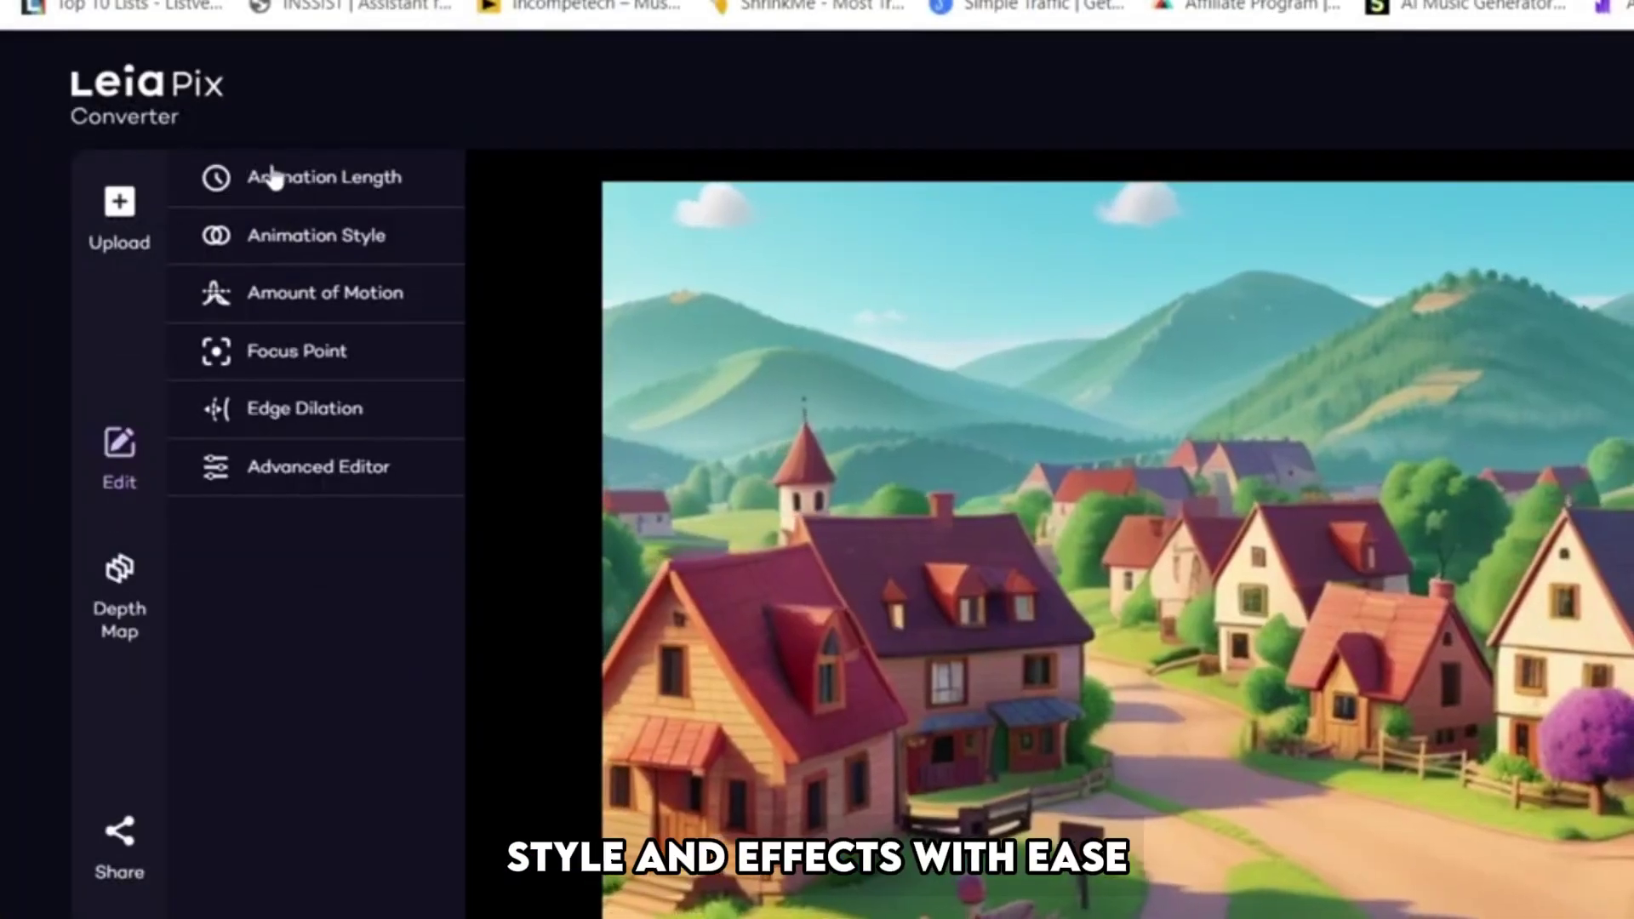
# Review the animation length options for the village image.
pyautogui.click(272, 177)
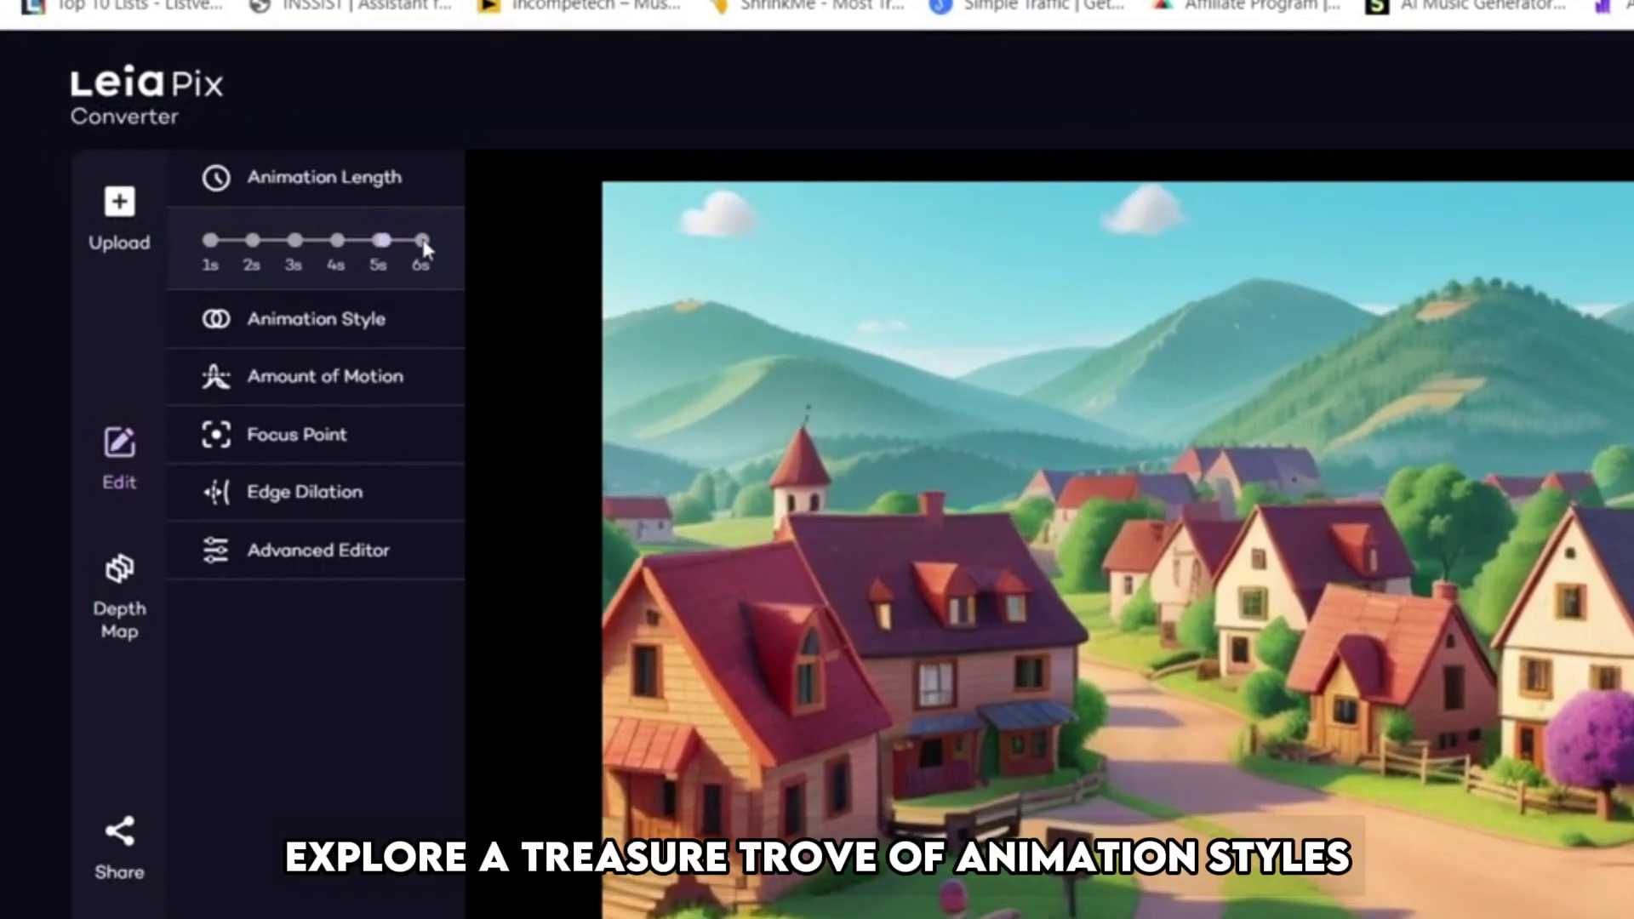
pyautogui.click(347, 183)
# Preview the Horizontal, Wide Circle, Circle, Tall Circle, Vertical and Perspective animation styles on the village image, finishing on Perspective.
pyautogui.click(321, 240)
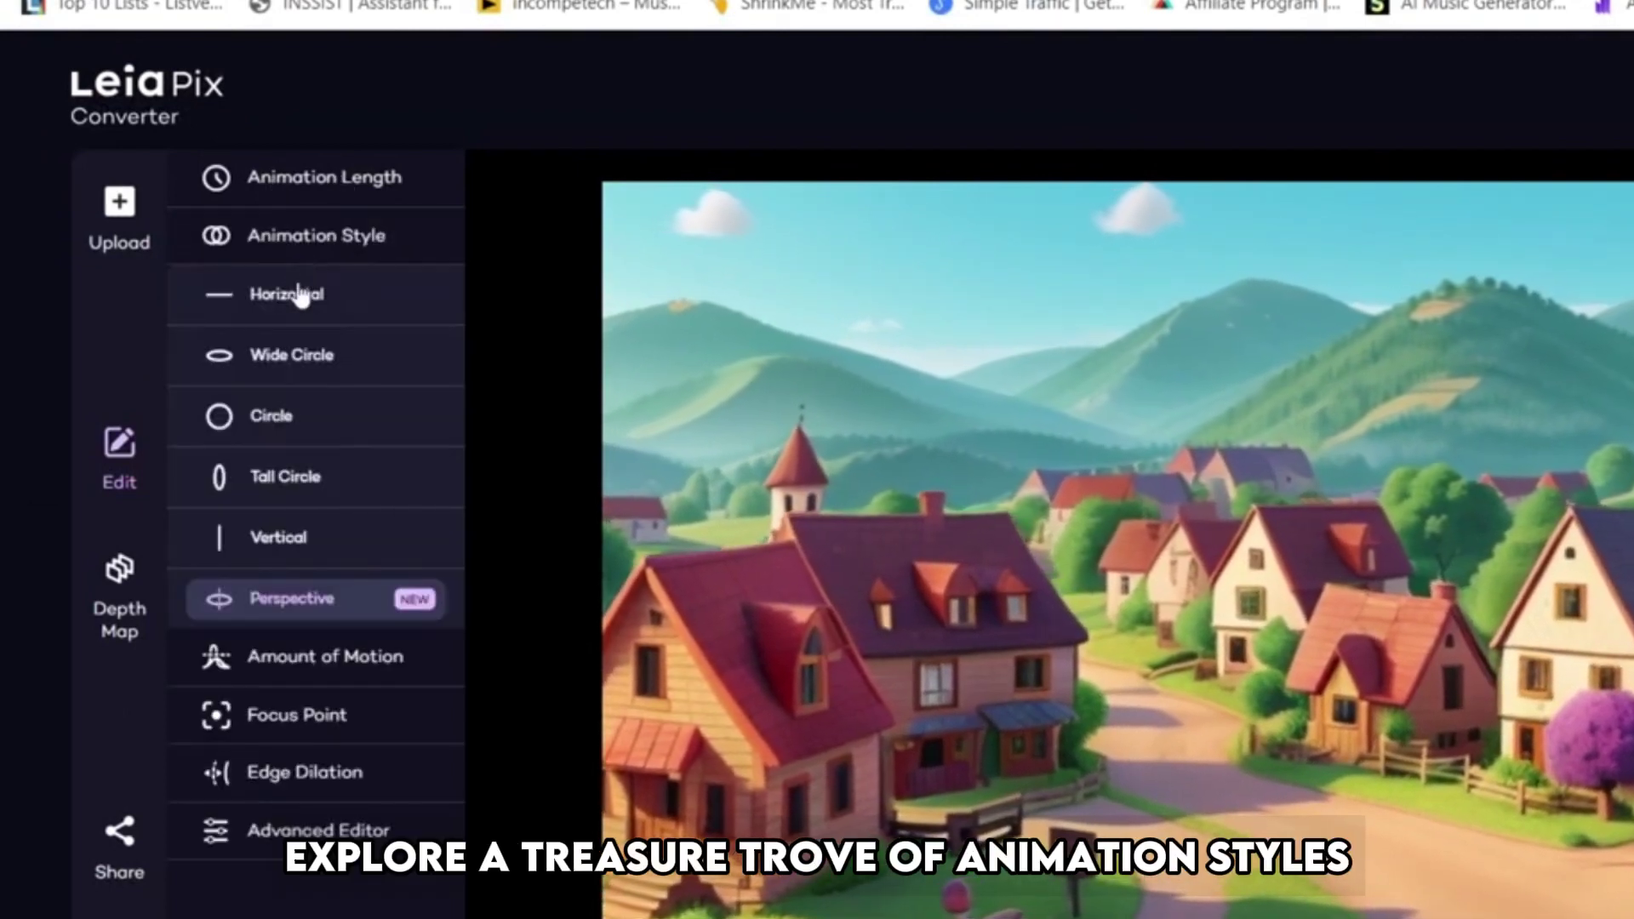
pyautogui.click(298, 294)
pyautogui.click(279, 359)
pyautogui.click(292, 417)
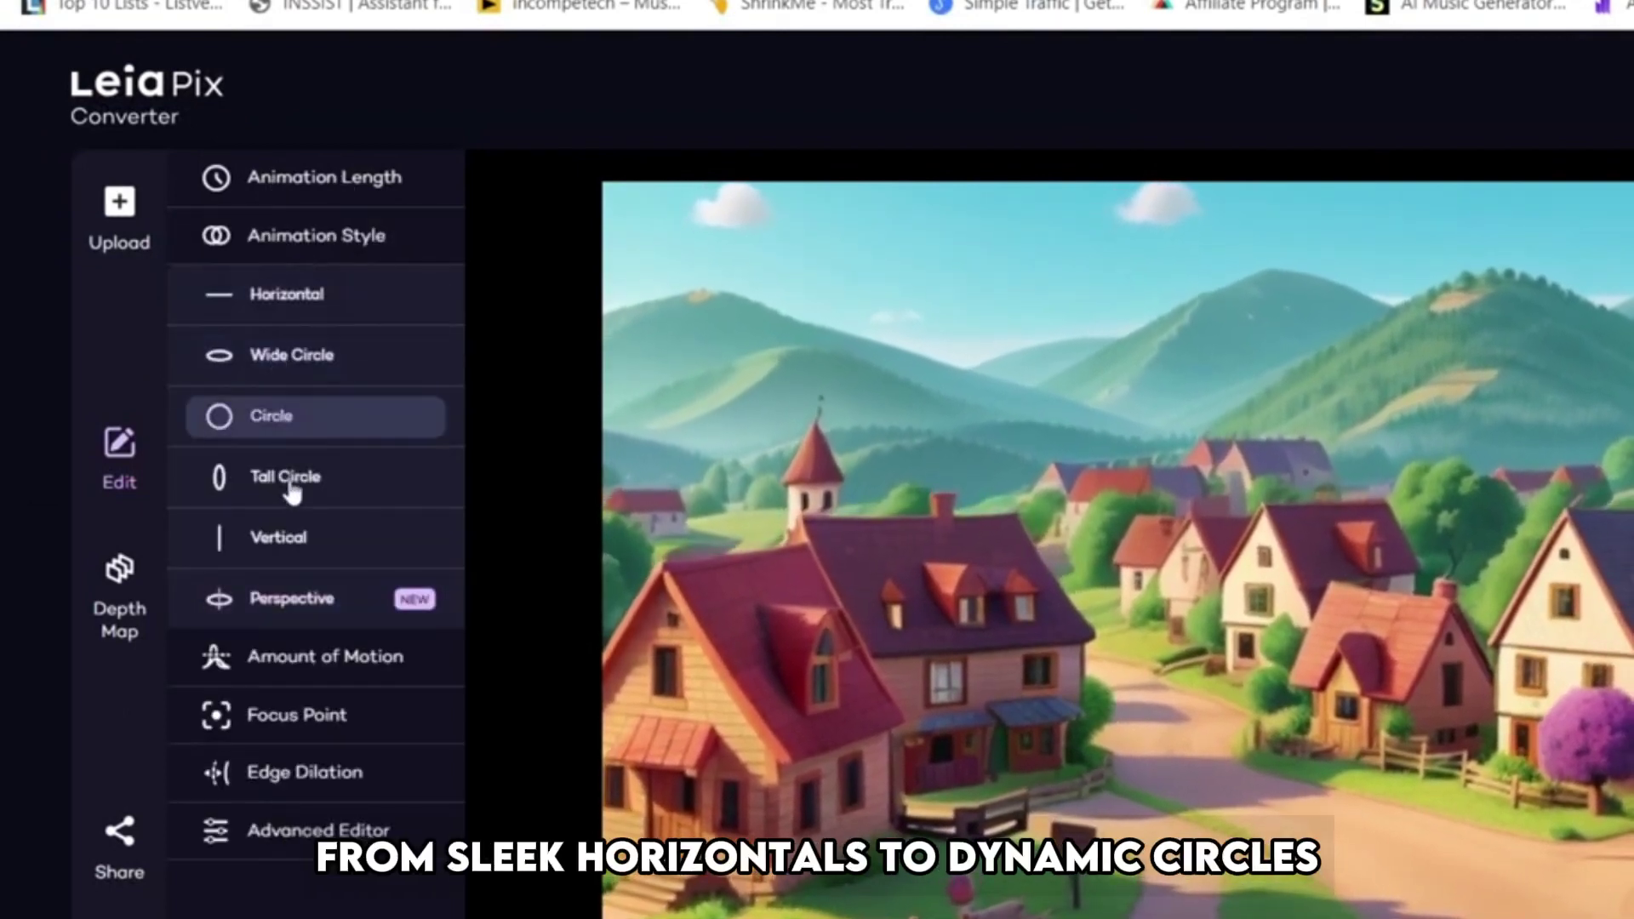
pyautogui.click(287, 479)
pyautogui.click(296, 549)
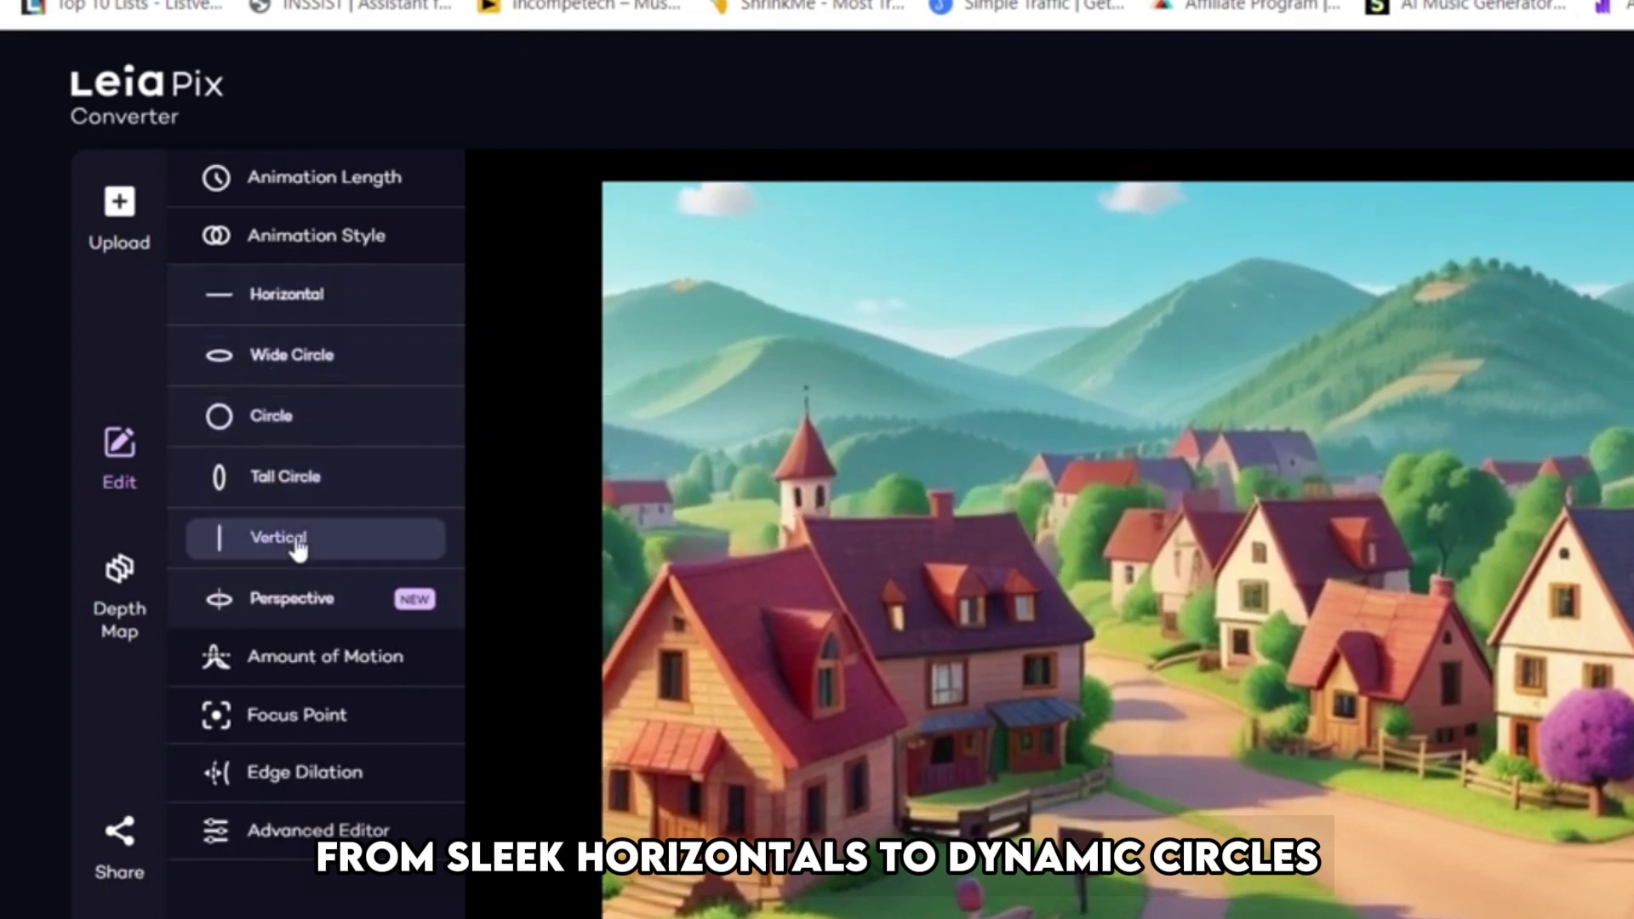
pyautogui.click(296, 602)
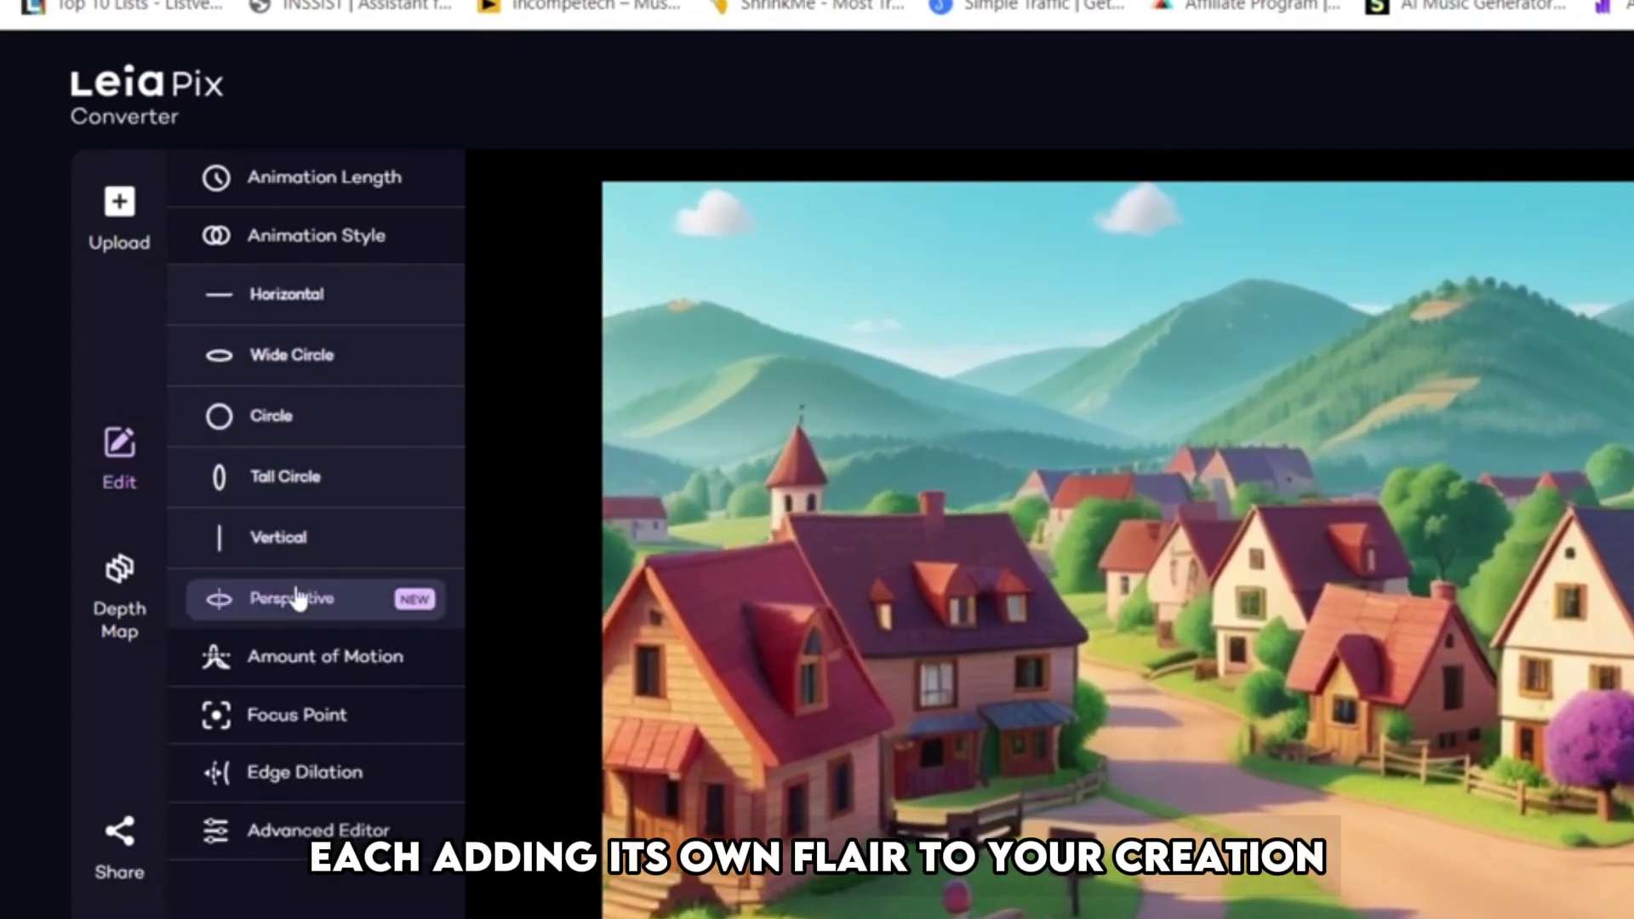
pyautogui.click(274, 238)
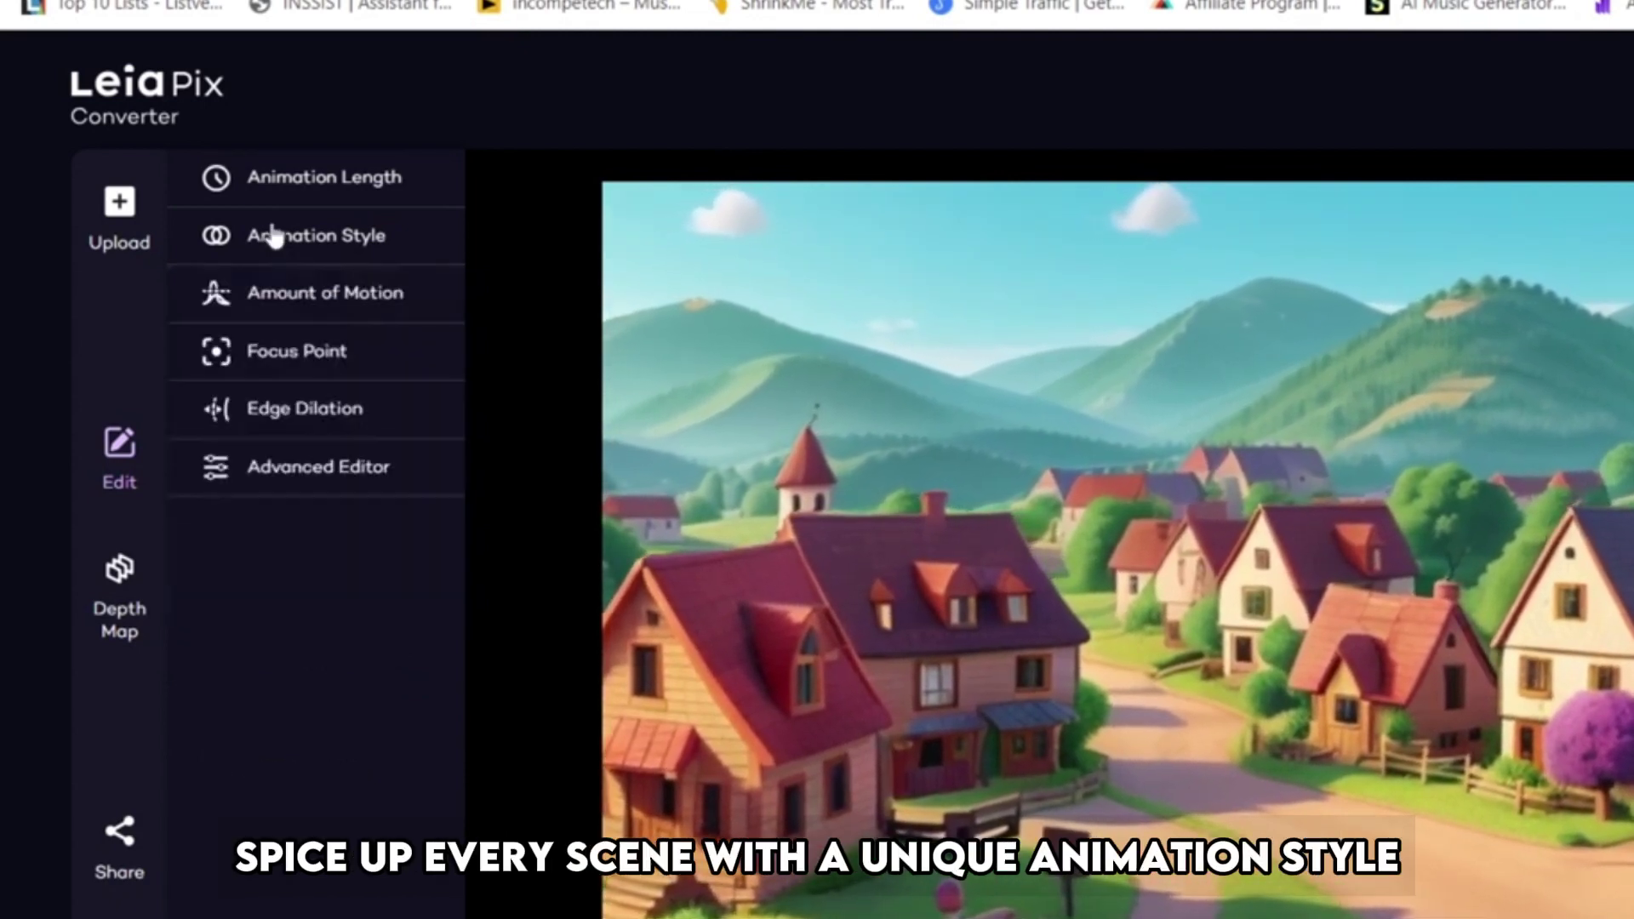
pyautogui.click(268, 300)
pyautogui.click(279, 302)
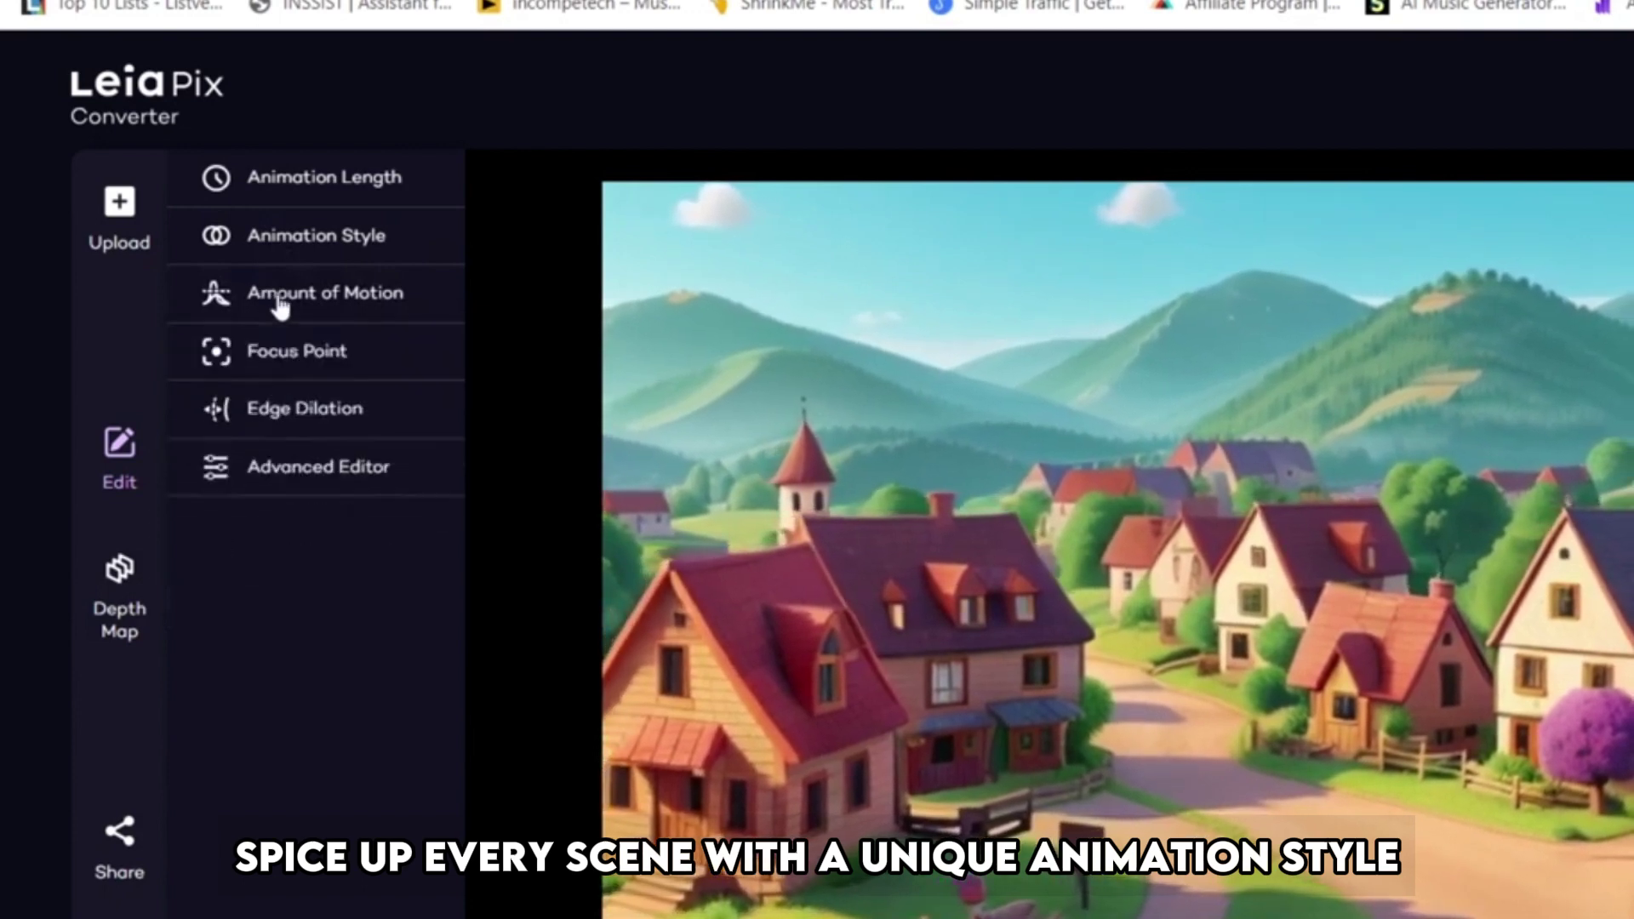
pyautogui.click(274, 240)
pyautogui.click(290, 183)
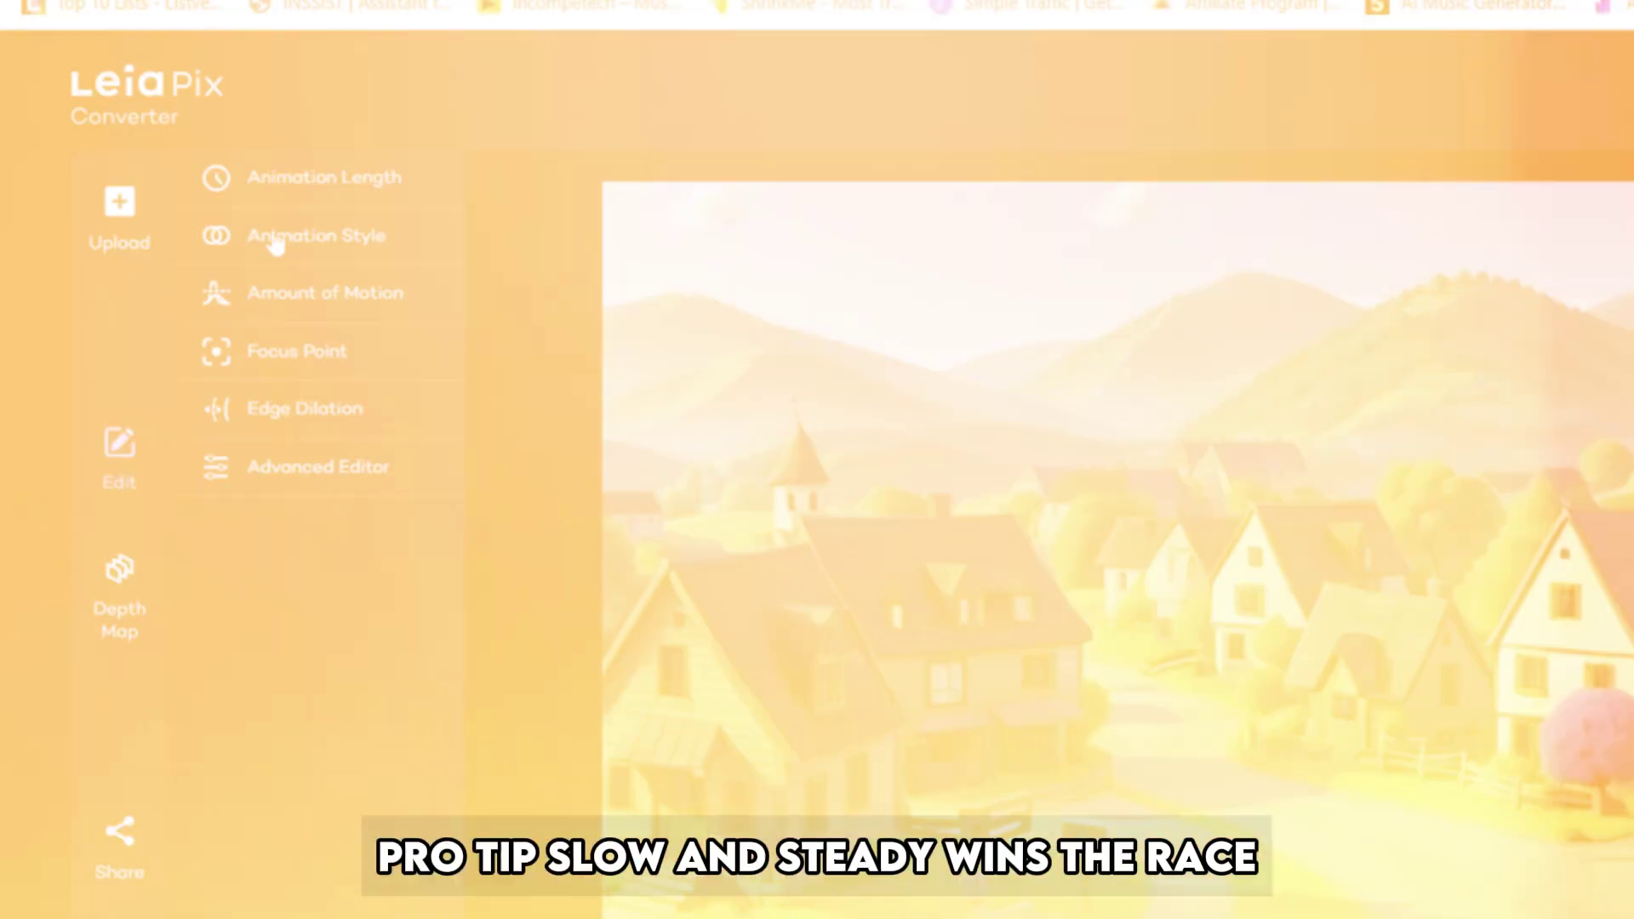
pyautogui.click(270, 237)
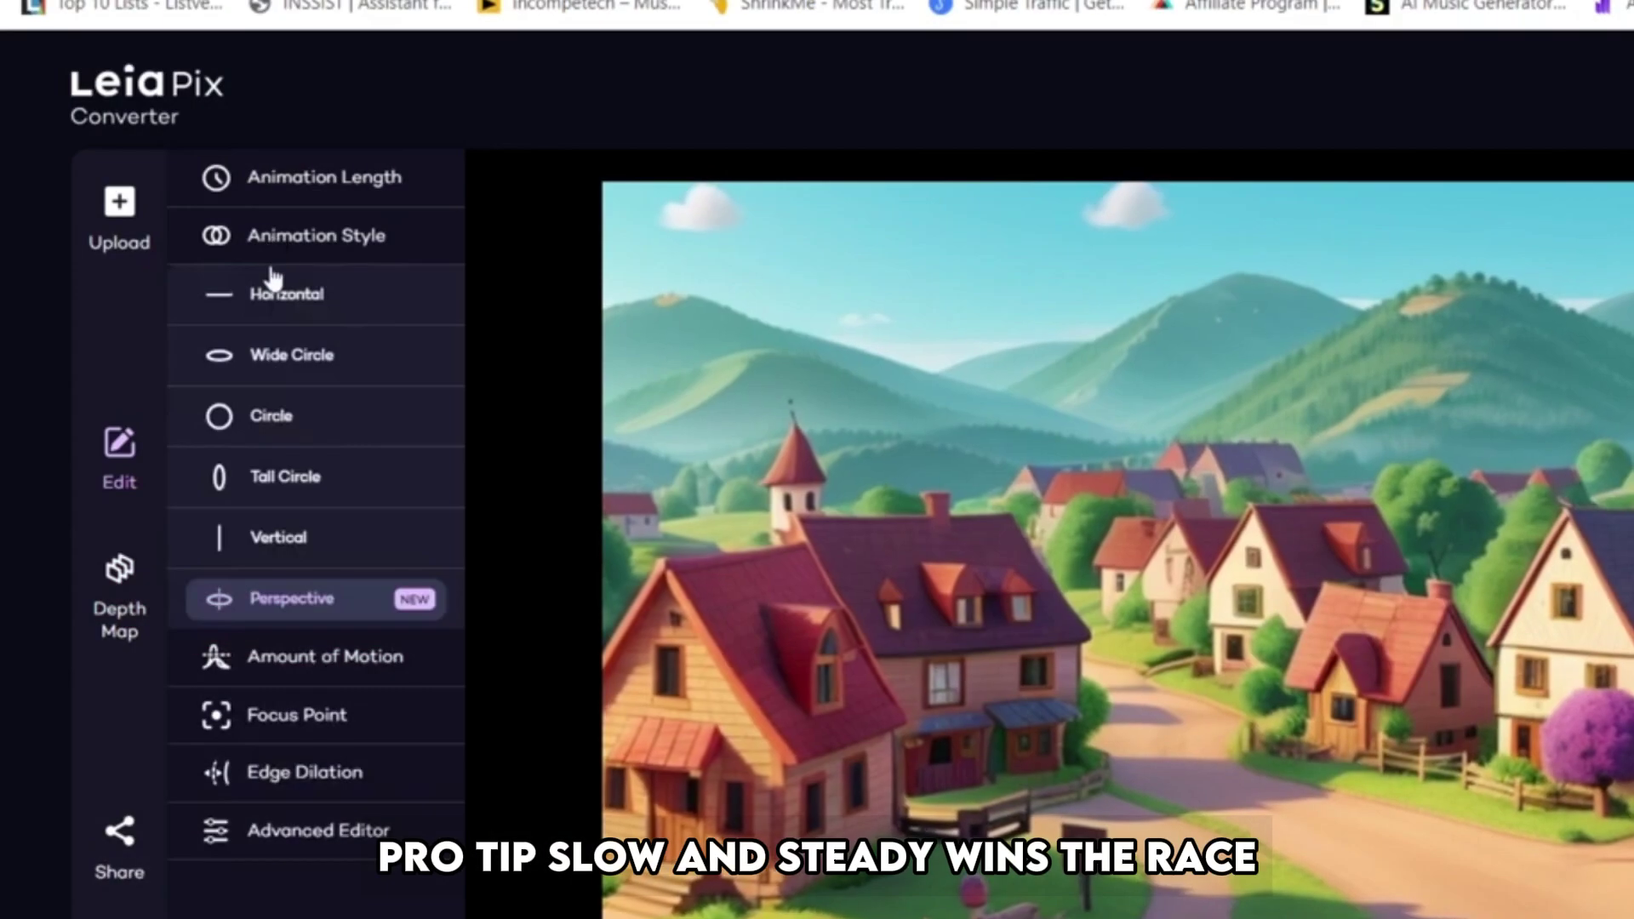
pyautogui.click(283, 225)
pyautogui.click(290, 185)
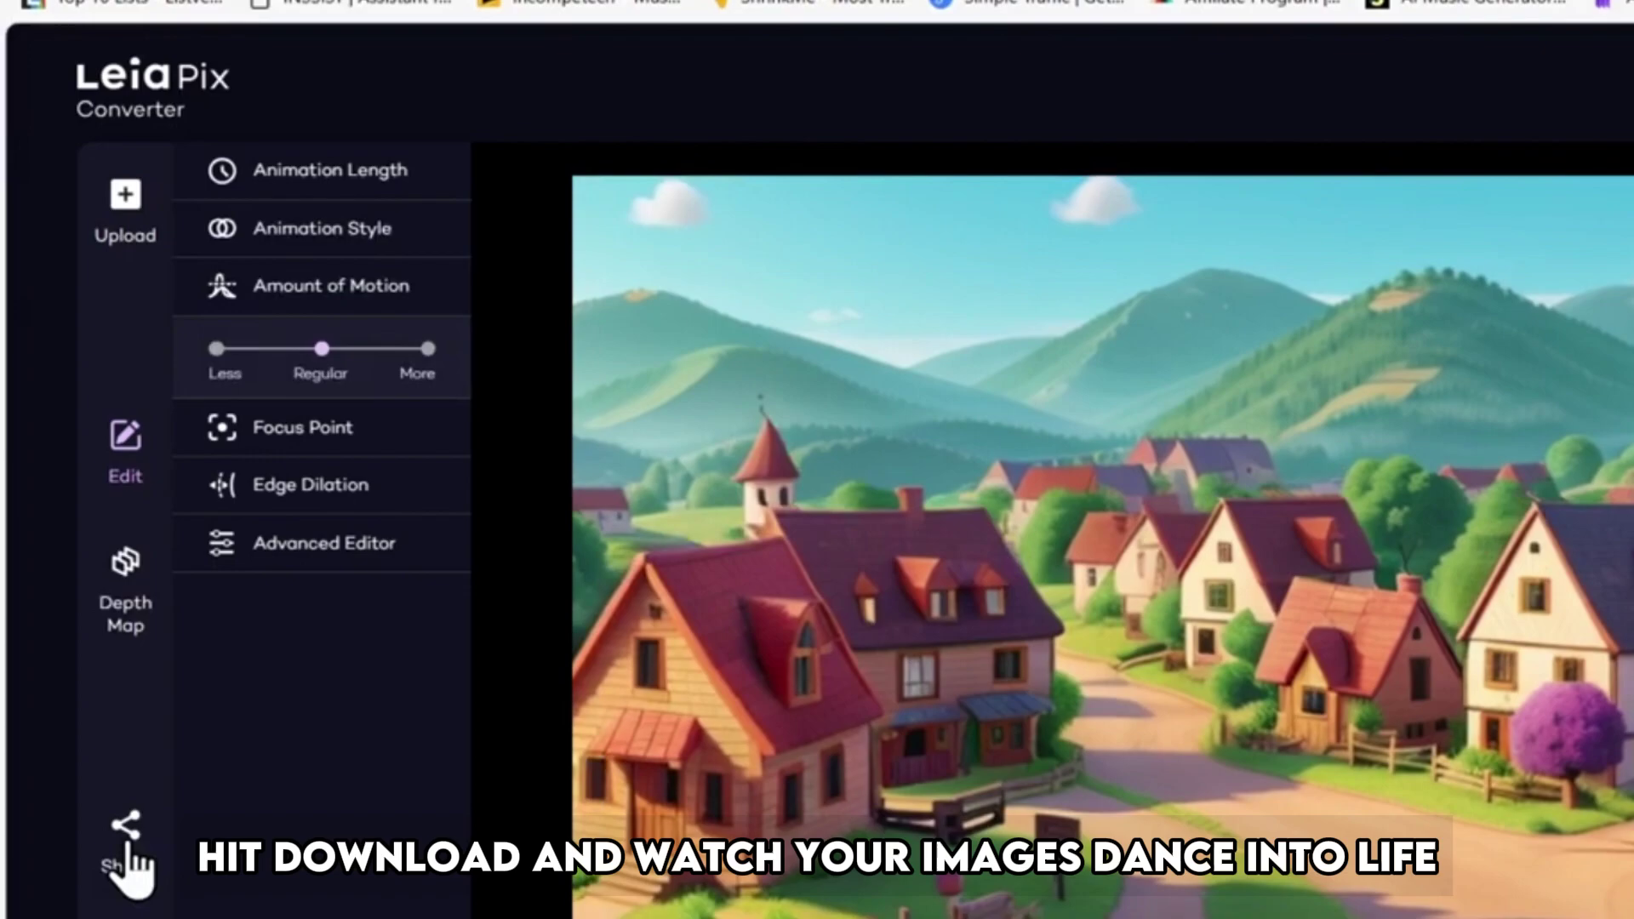
# Export the animated village image for download.
pyautogui.click(128, 863)
pyautogui.click(1084, 736)
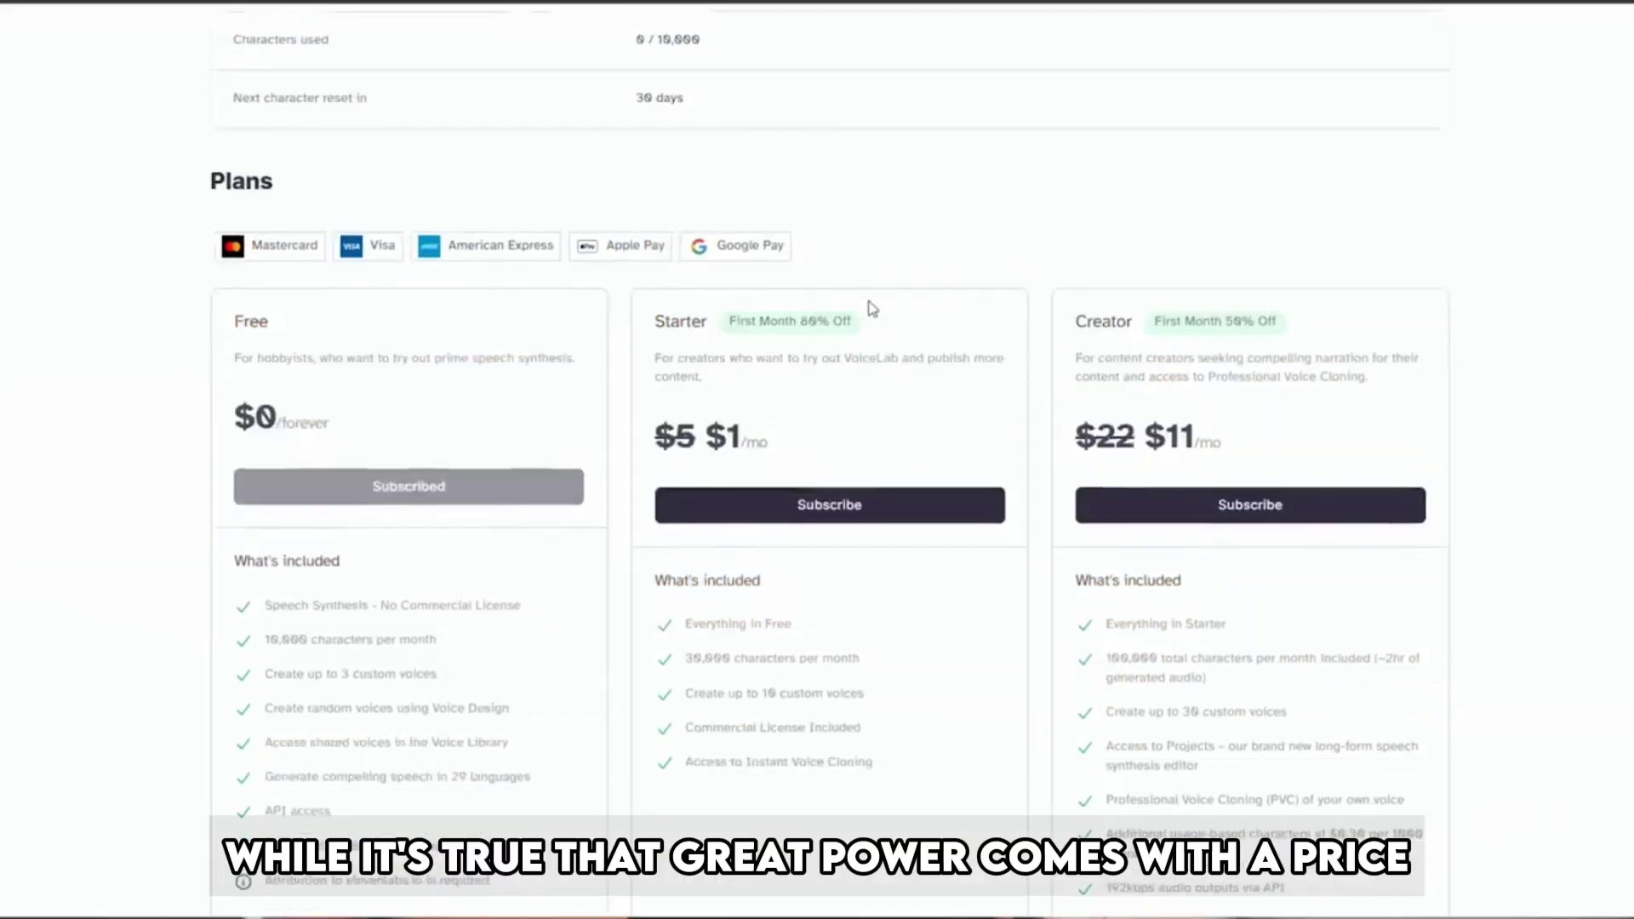
# Examine the Free, Starter and Creator subscription plans in ElevenLabs.
pyautogui.scroll(-2, 869, 307)
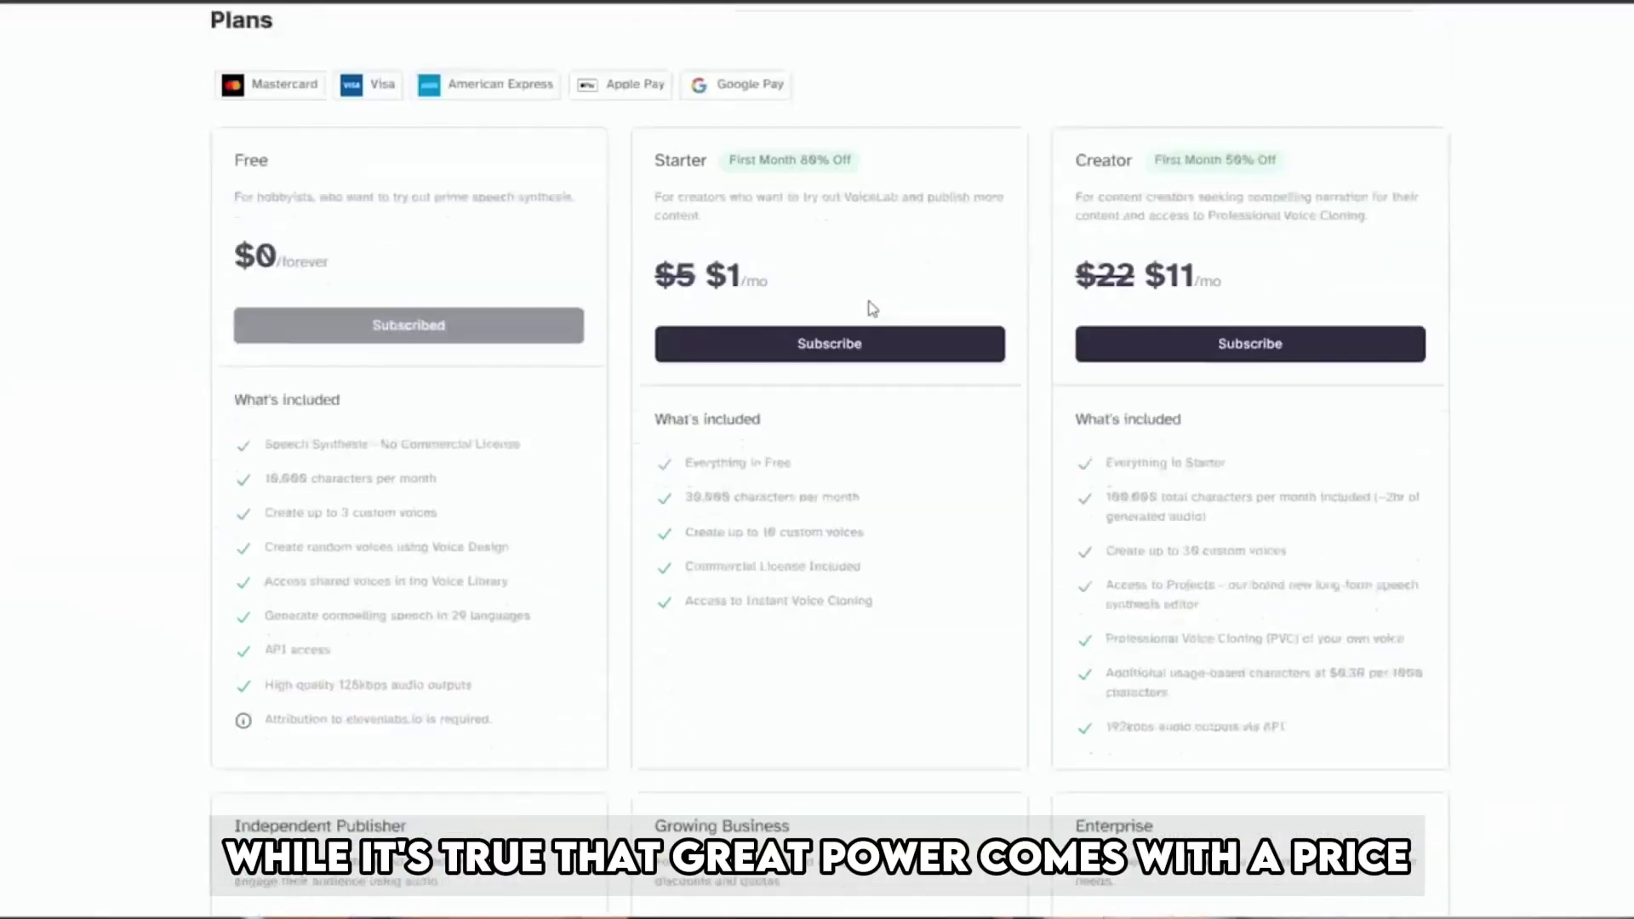
pyautogui.scroll(-1, 902, 302)
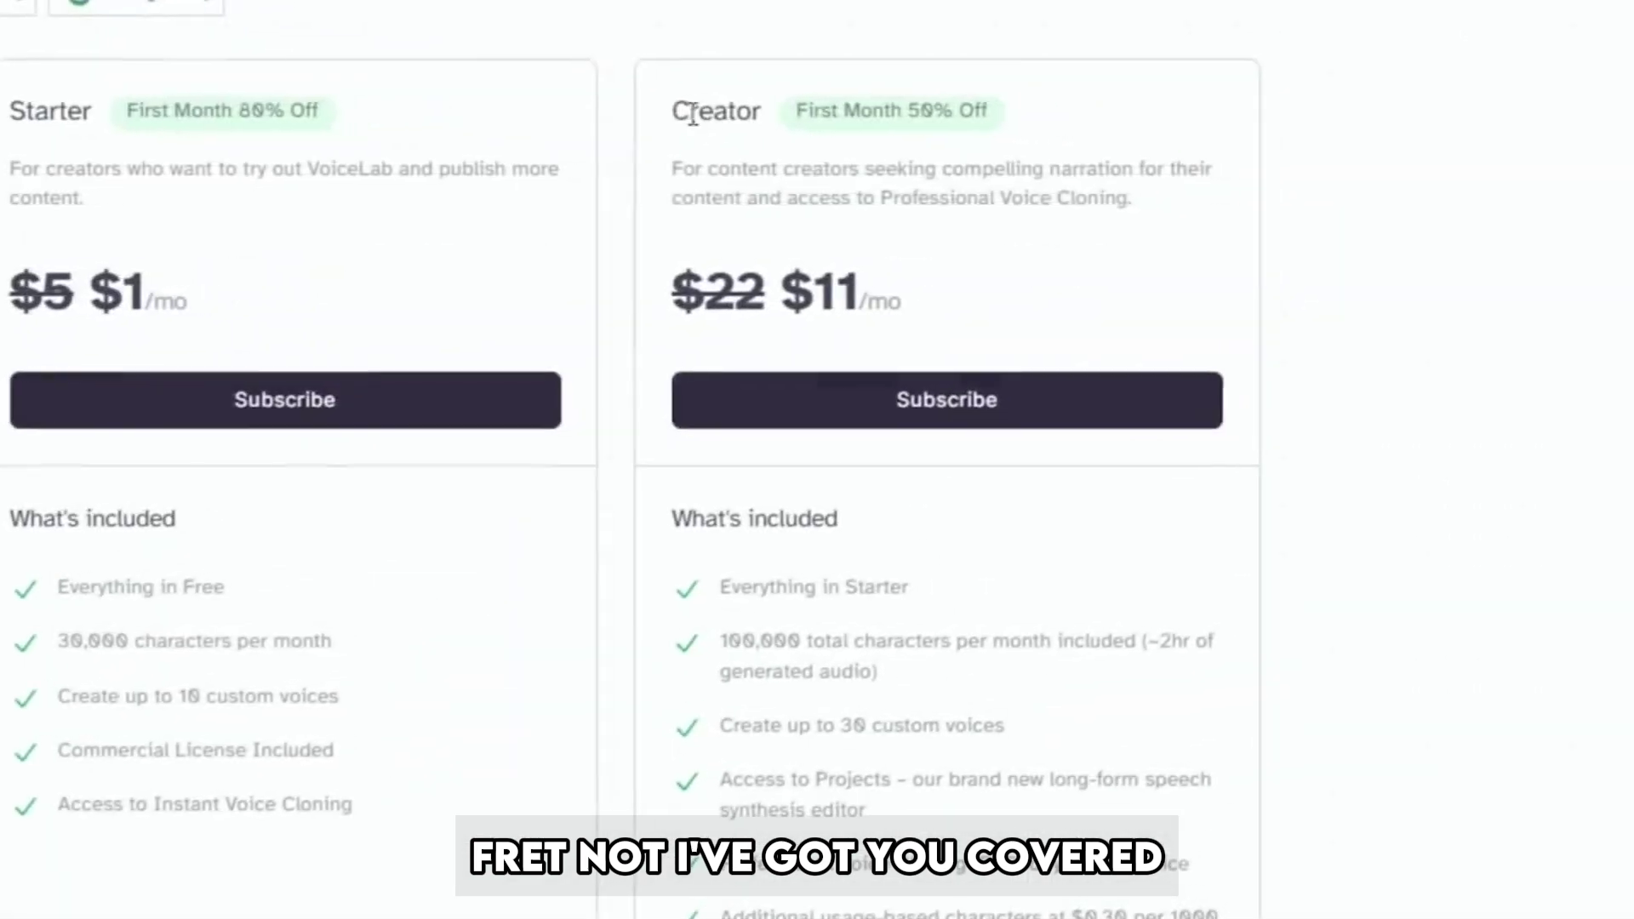
pyautogui.moveTo(900, 175); pyautogui.dragTo(1025, 234)
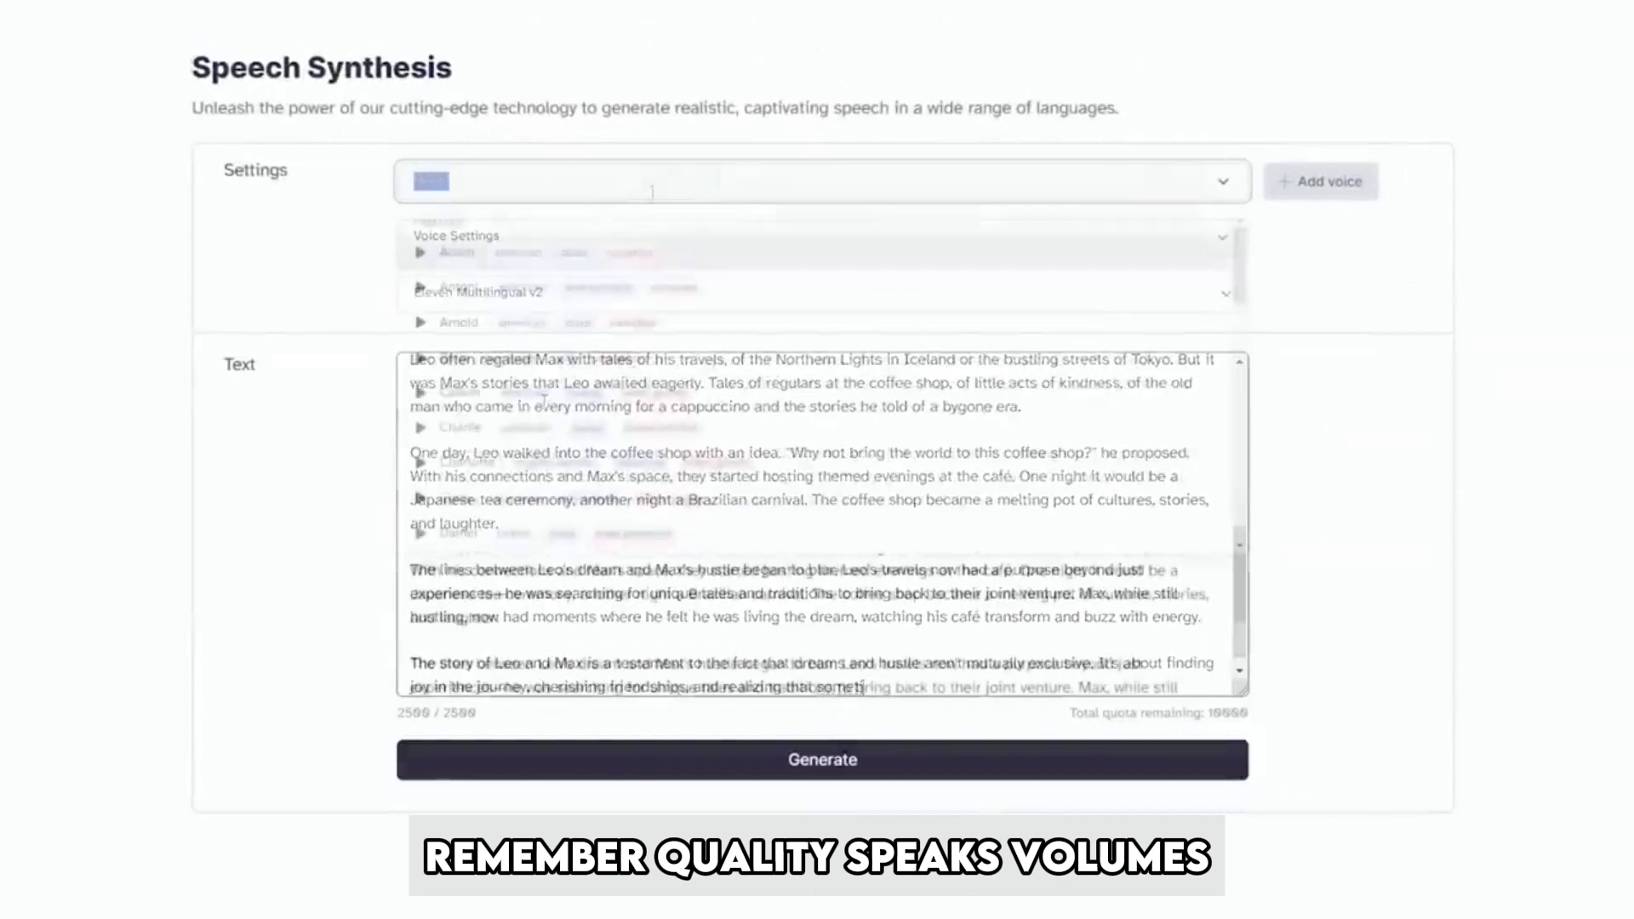
# Listen to the previews of the premade Adam and Antoni voices.
pyautogui.click(421, 254)
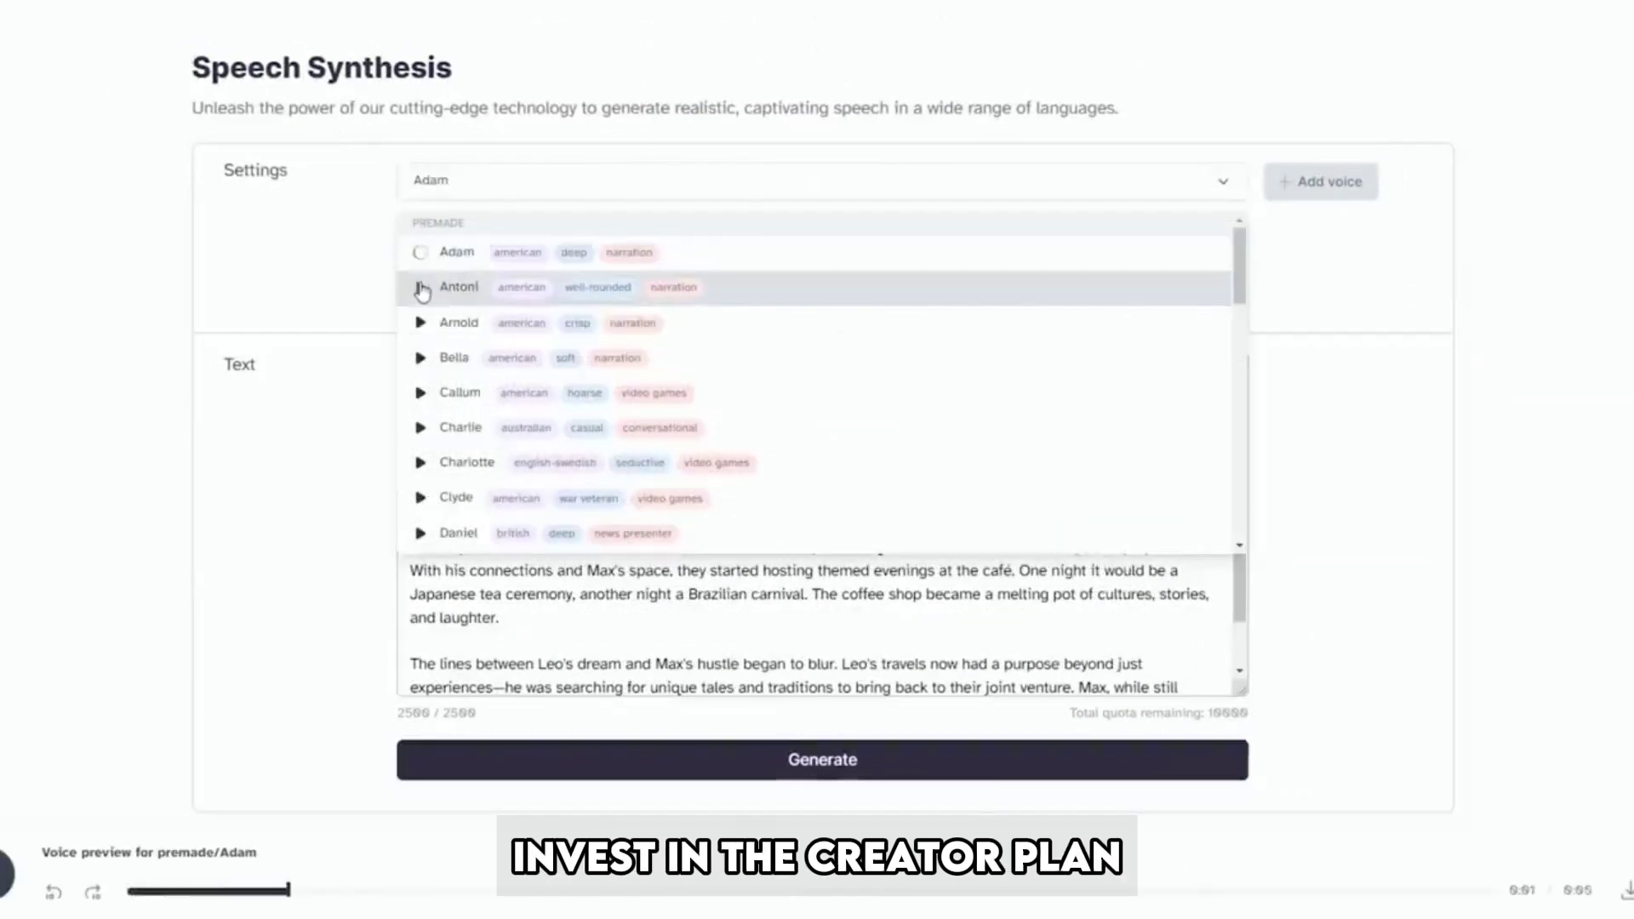
pyautogui.click(423, 289)
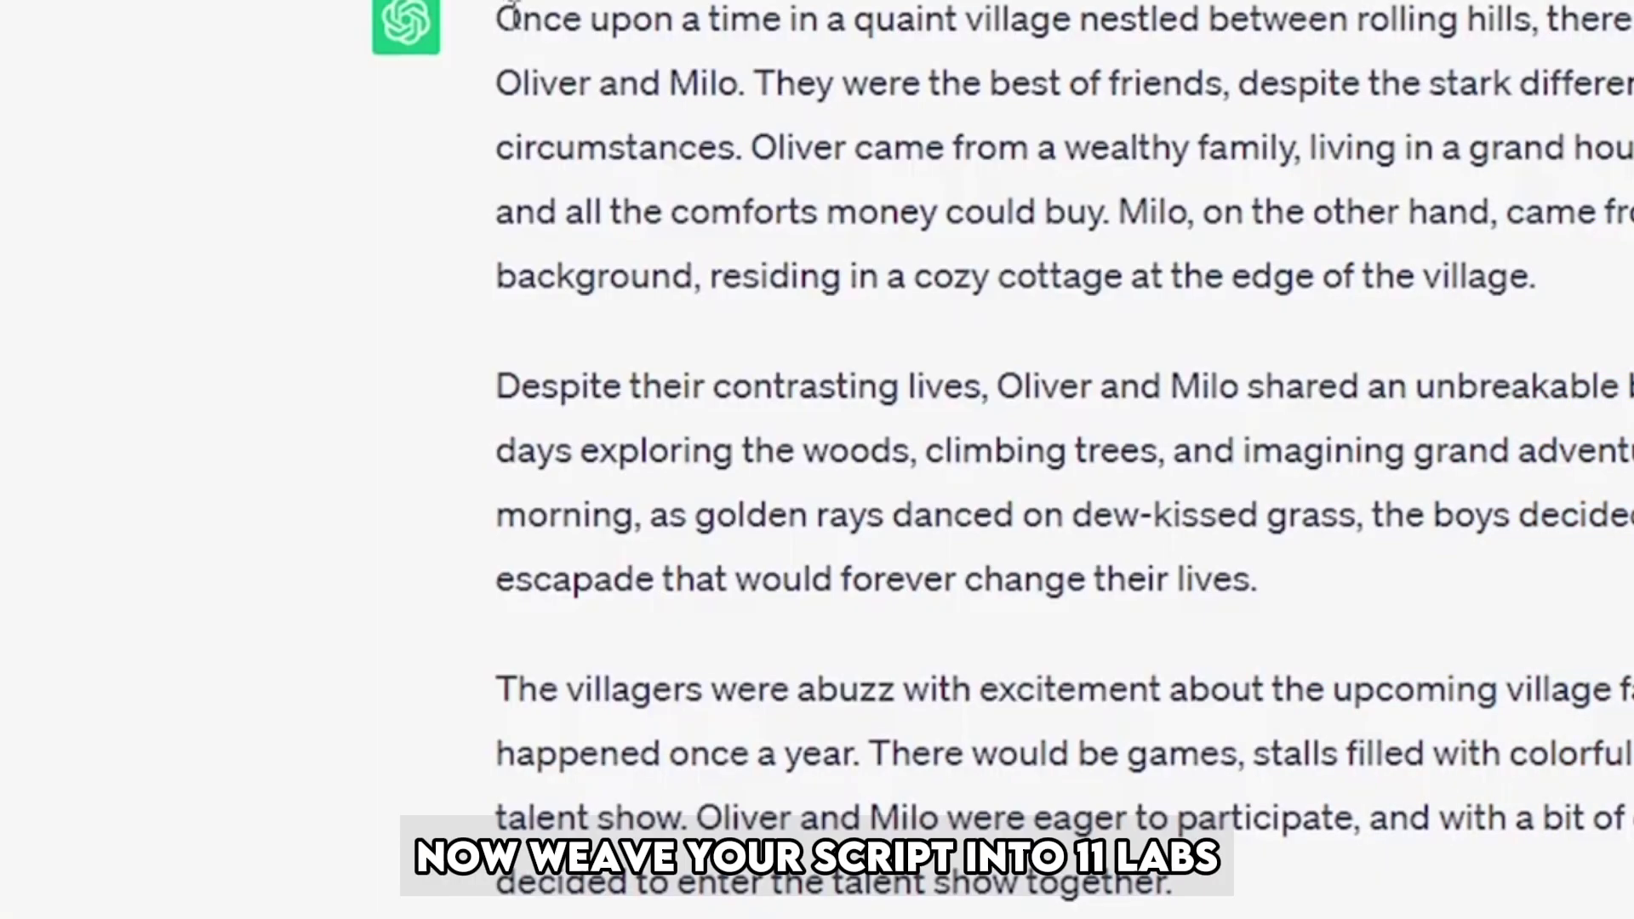
# Copy the Oliver and Milo story from ChatGPT into the ElevenLabs Speech Synthesis text.
pyautogui.moveTo(495, 18); pyautogui.dragTo(1172, 883)
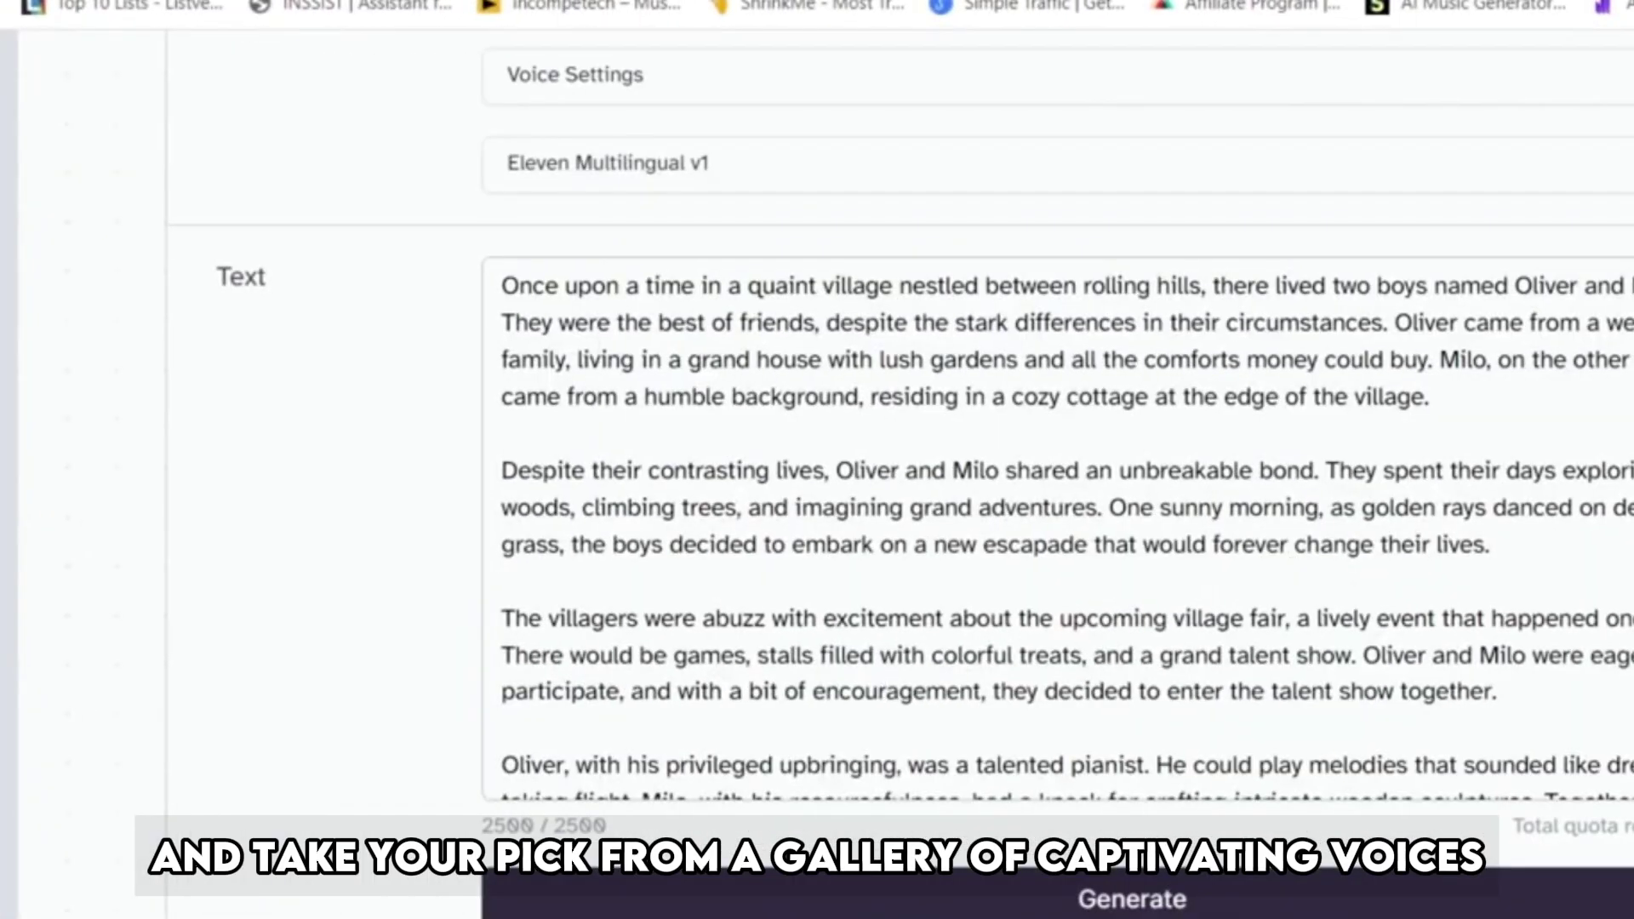
# Preview the Bruce - Deep American Narrator Voice, Wayne - cool, calm, deep, and Adam voices for the narration.
pyautogui.scroll(1, 1431, 310)
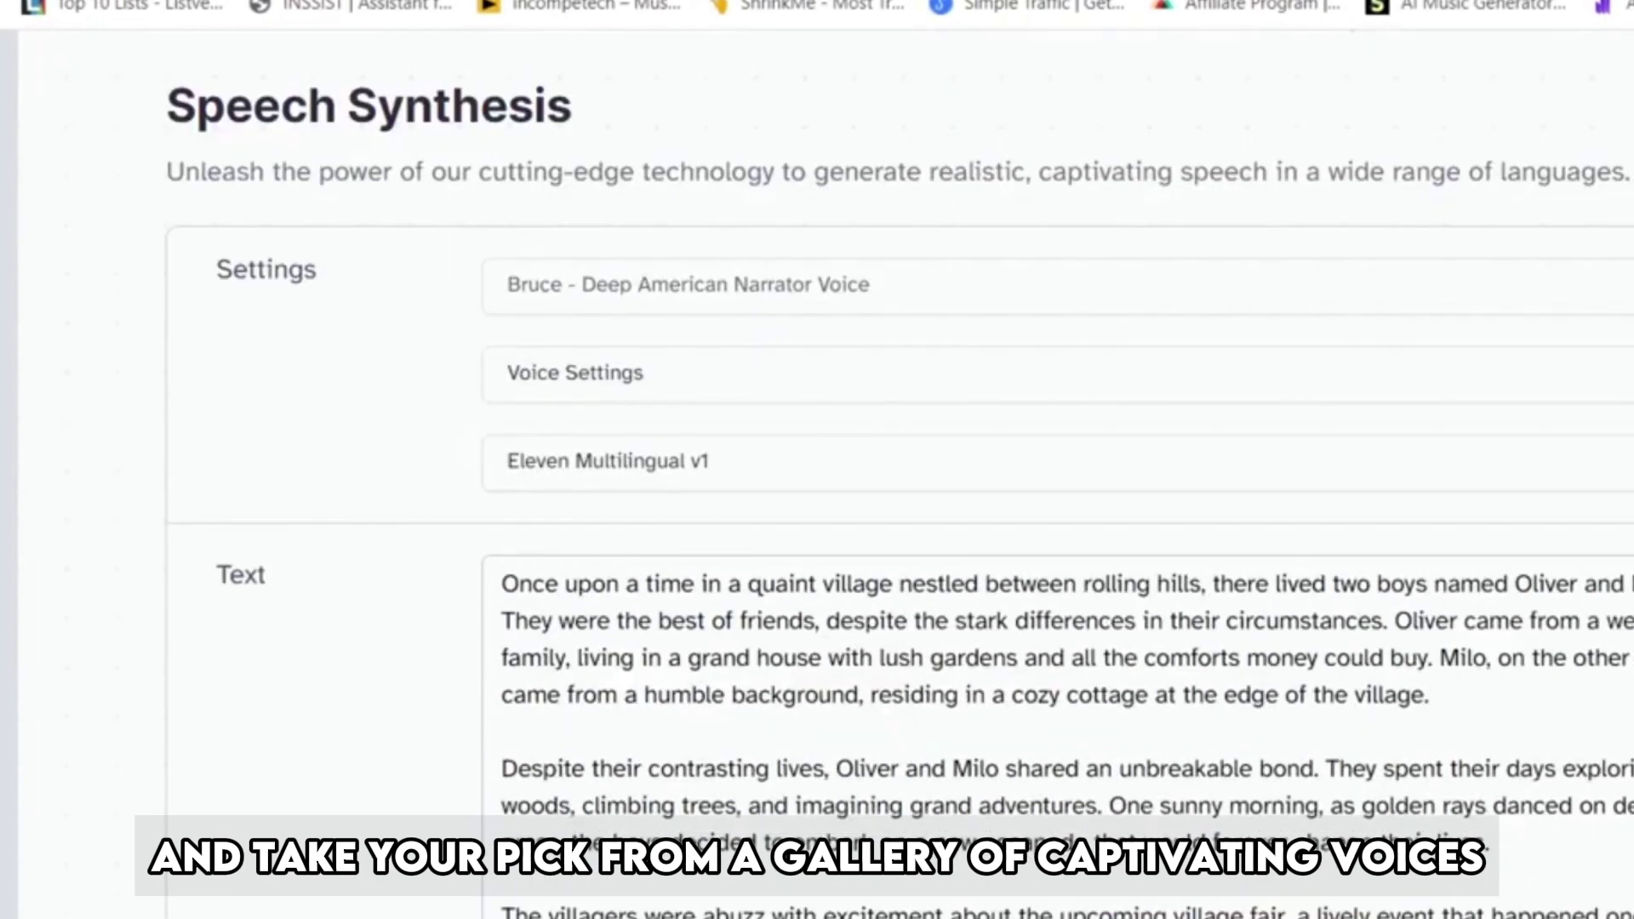
pyautogui.click(1428, 281)
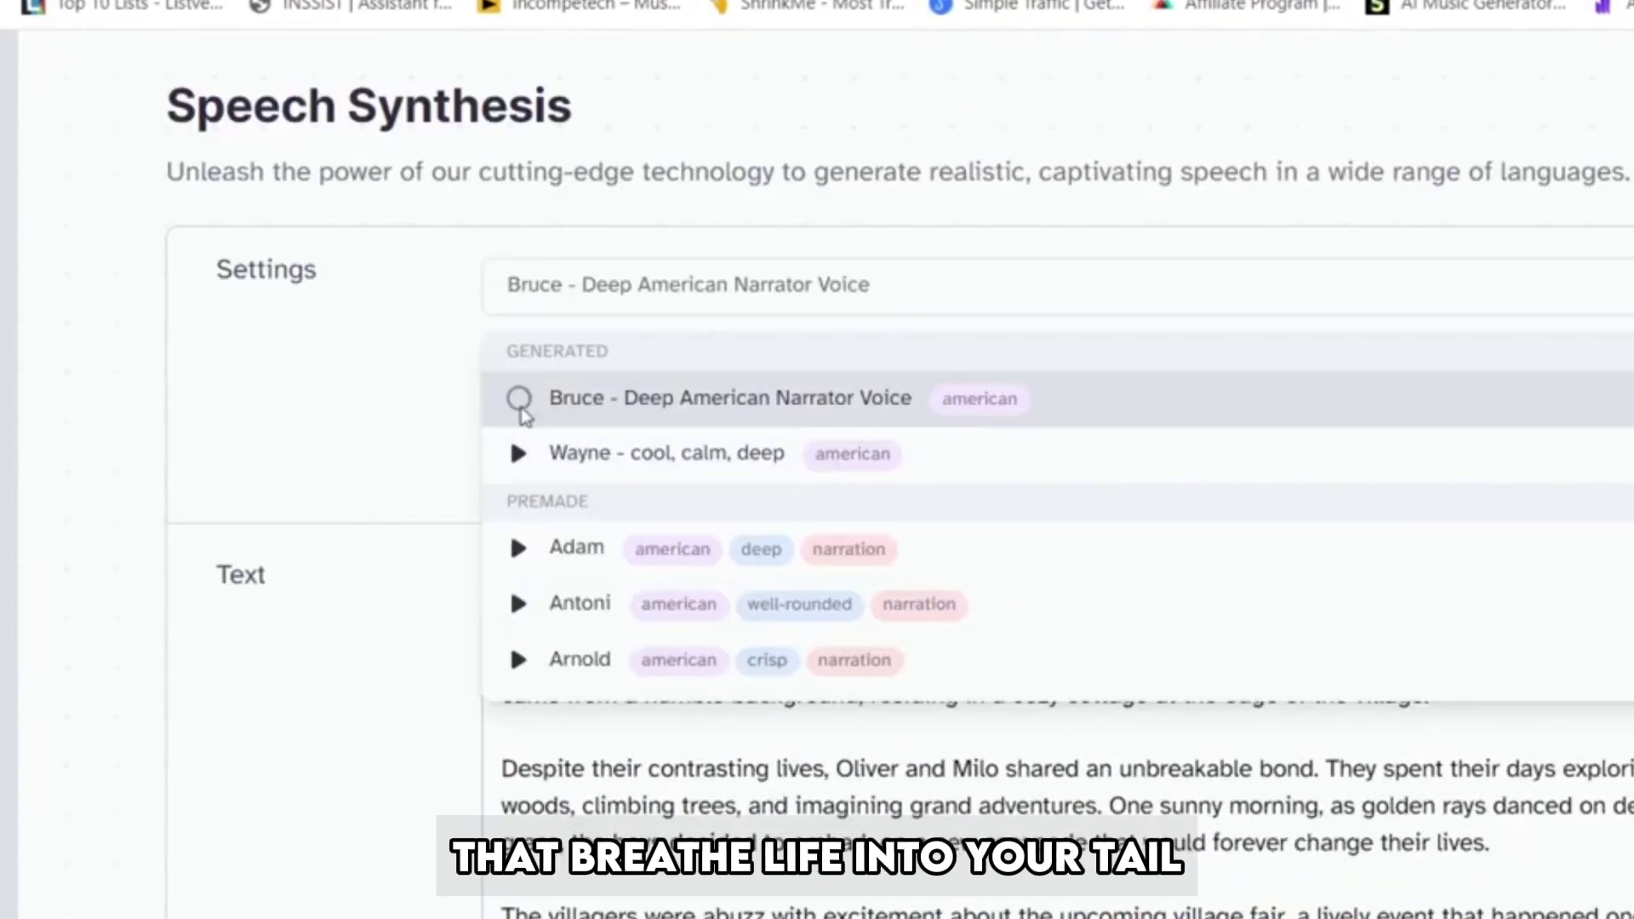
pyautogui.click(518, 453)
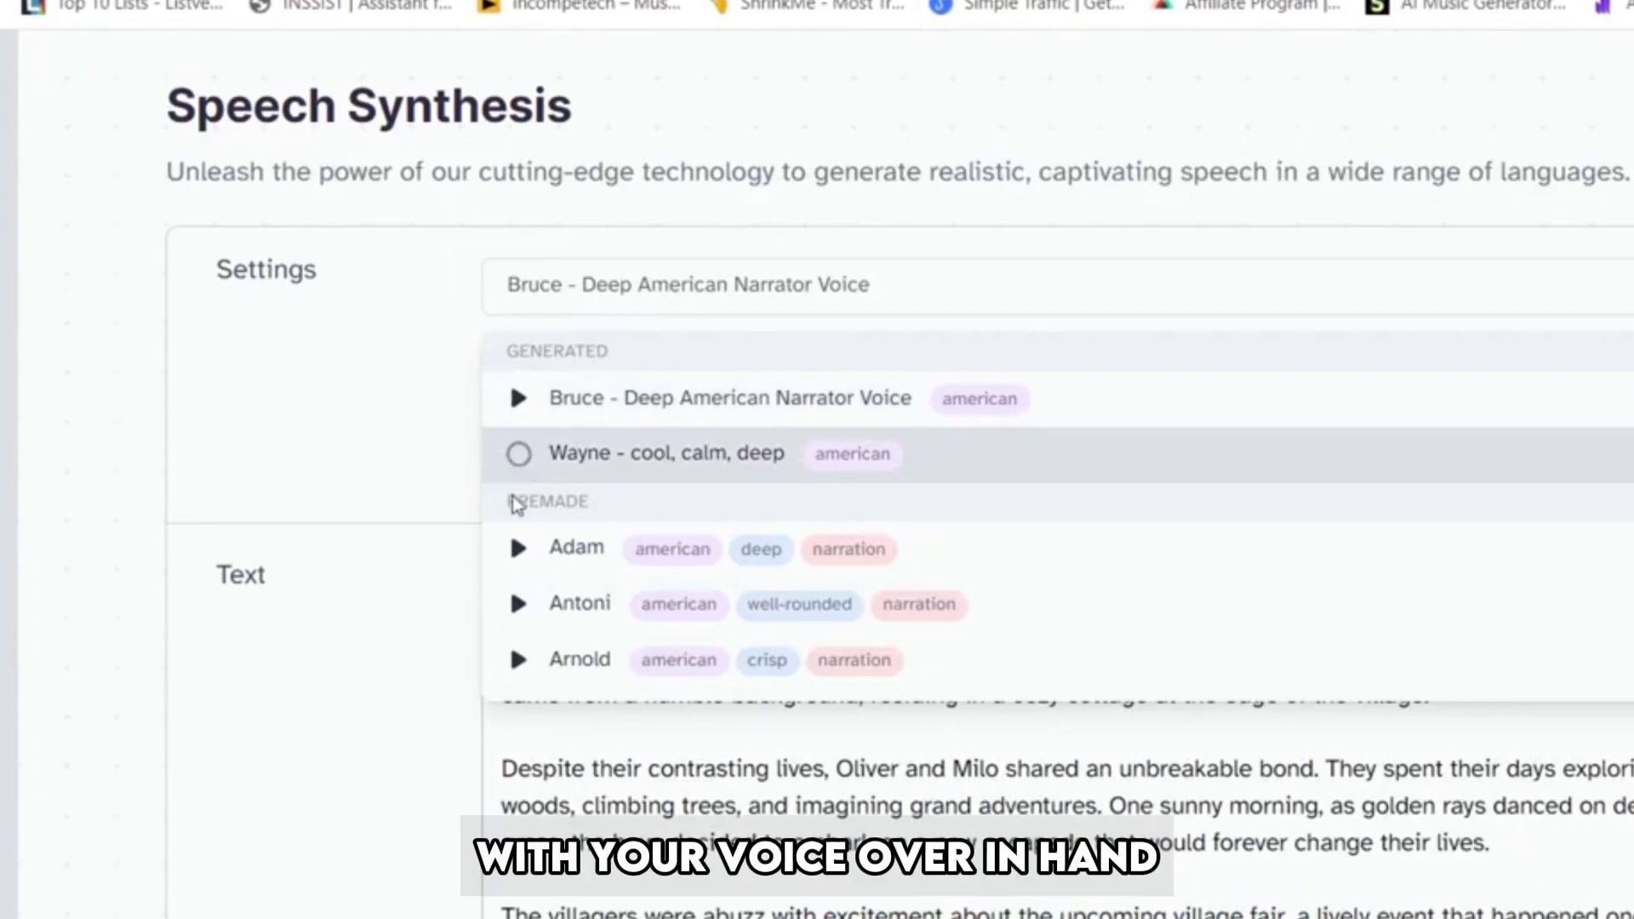
pyautogui.click(515, 549)
# Generate the voice-over from the Oliver and Milo story text.
pyautogui.scroll(-8, 379, 507)
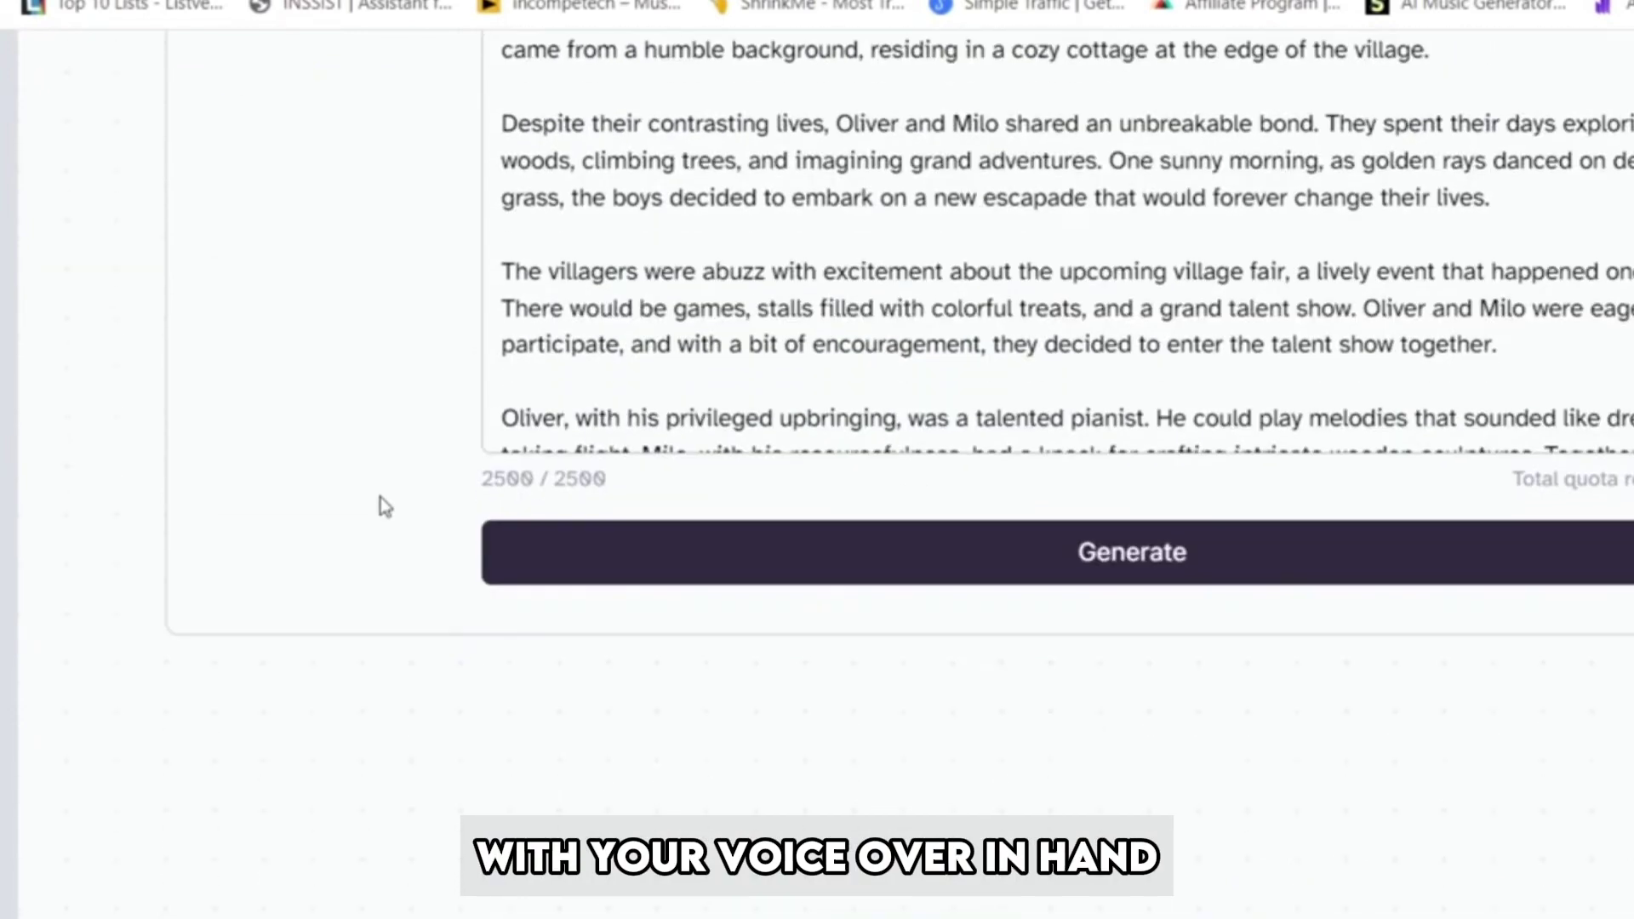
pyautogui.click(664, 568)
pyautogui.scroll(4, 813, 545)
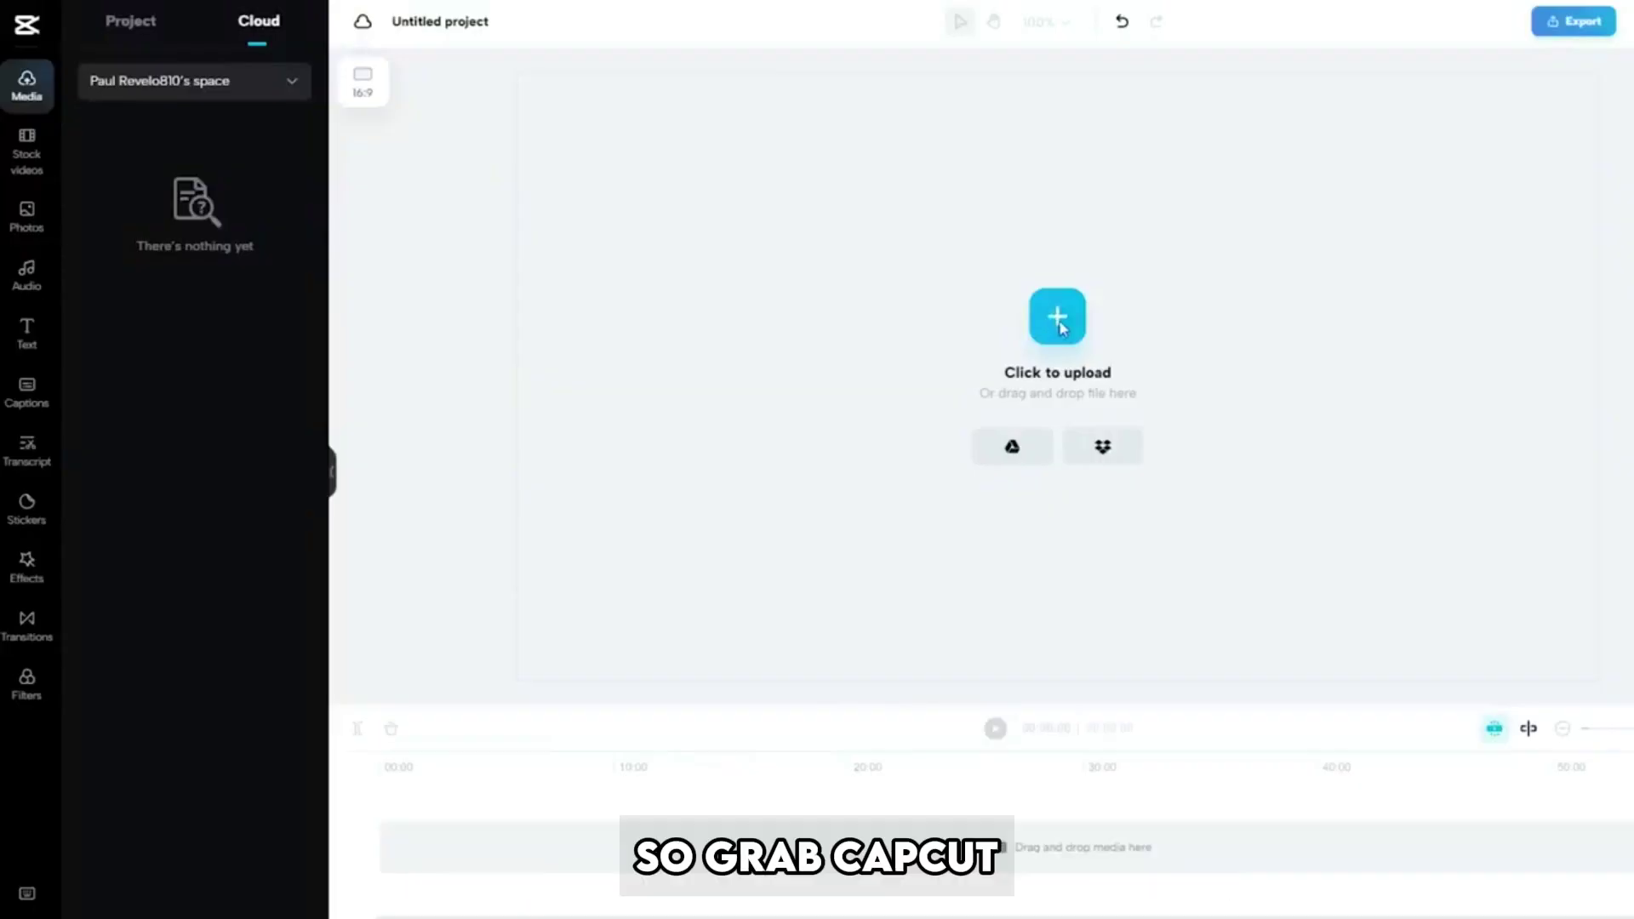
# Upload the 3D animation clips and ElevenLabs voice-over to a new CapCut project and play the assembled timeline.
pyautogui.click(1056, 319)
pyautogui.click(355, 136)
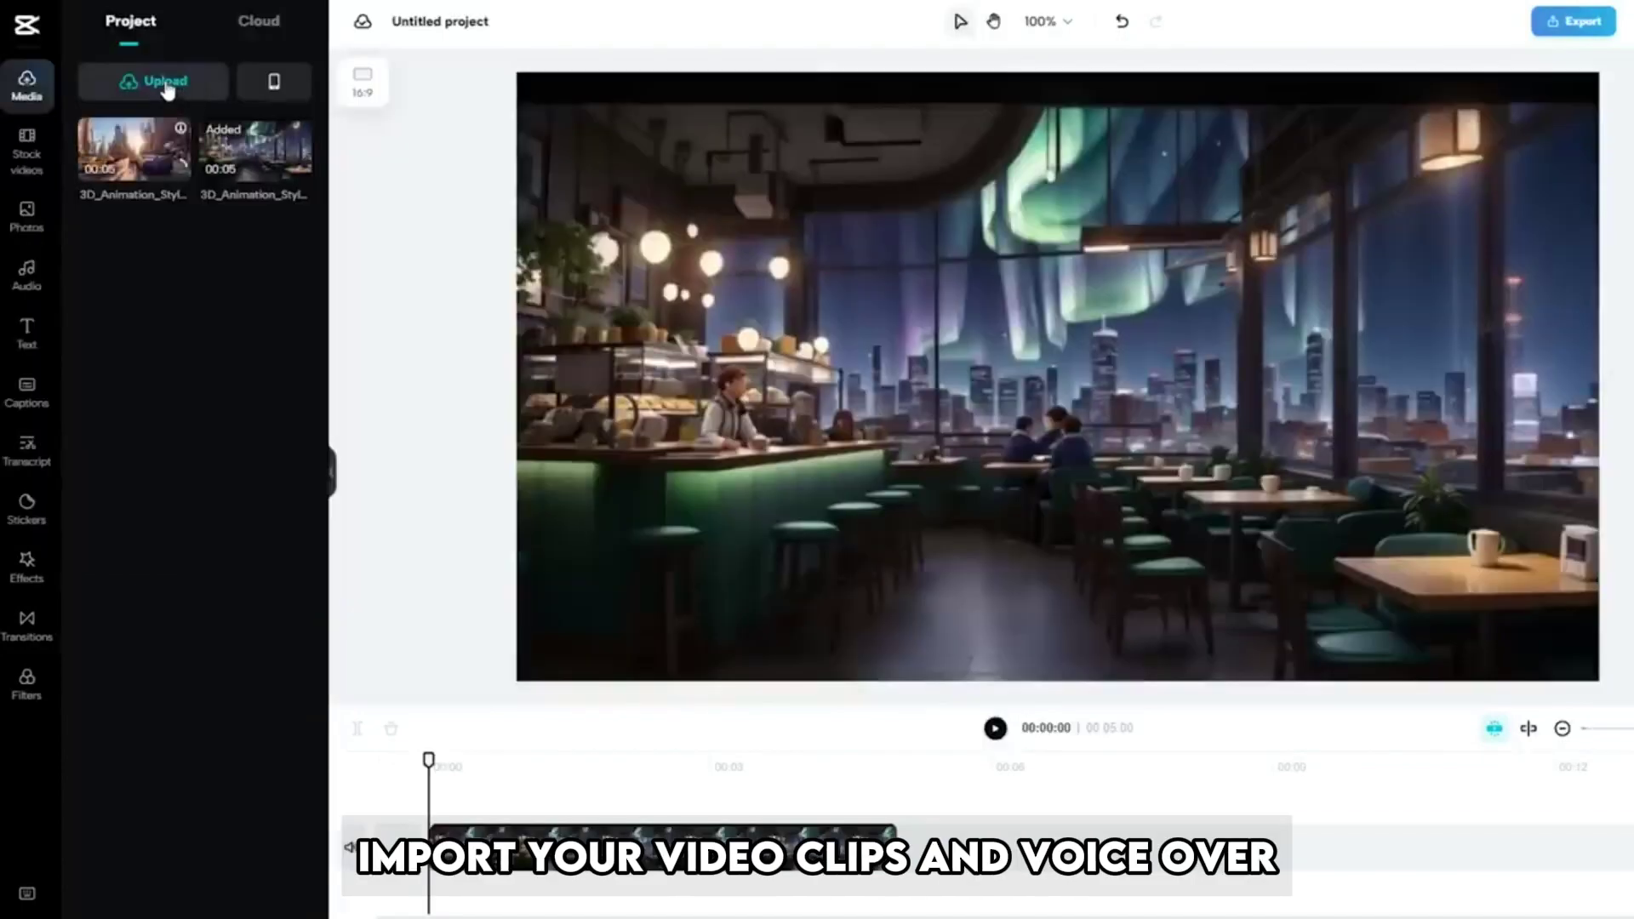
pyautogui.press('space')
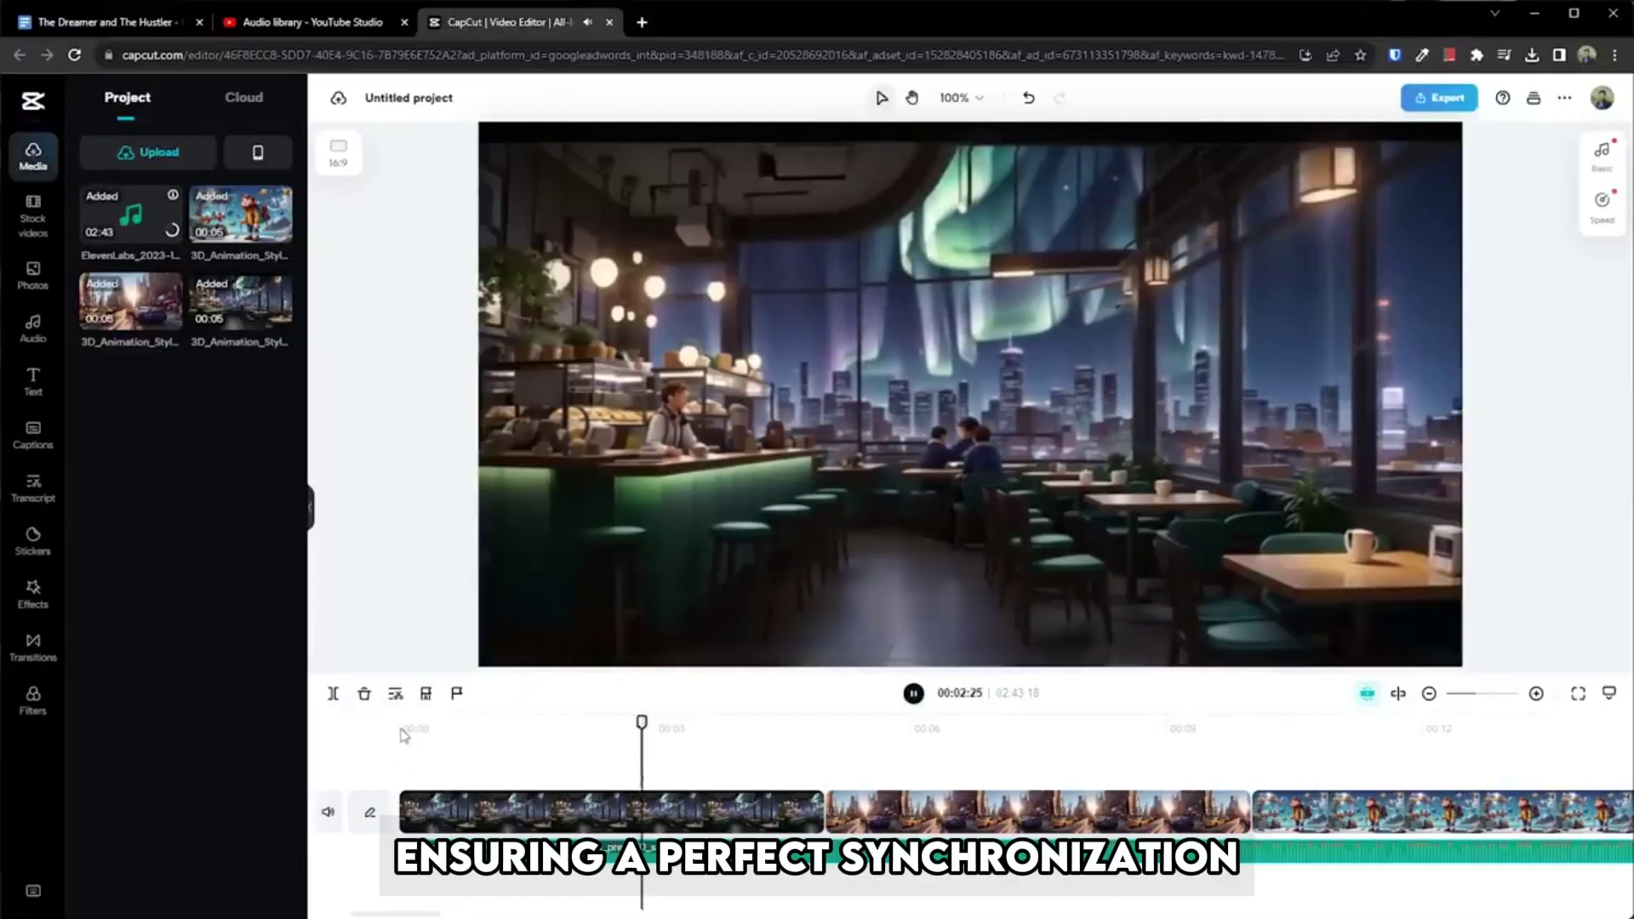
# Pause playback, generate auto captions in English (US) for the narrated timeline, and apply a text preset with a background to them.
pyautogui.press('space')
pyautogui.scroll(-3, 404, 735)
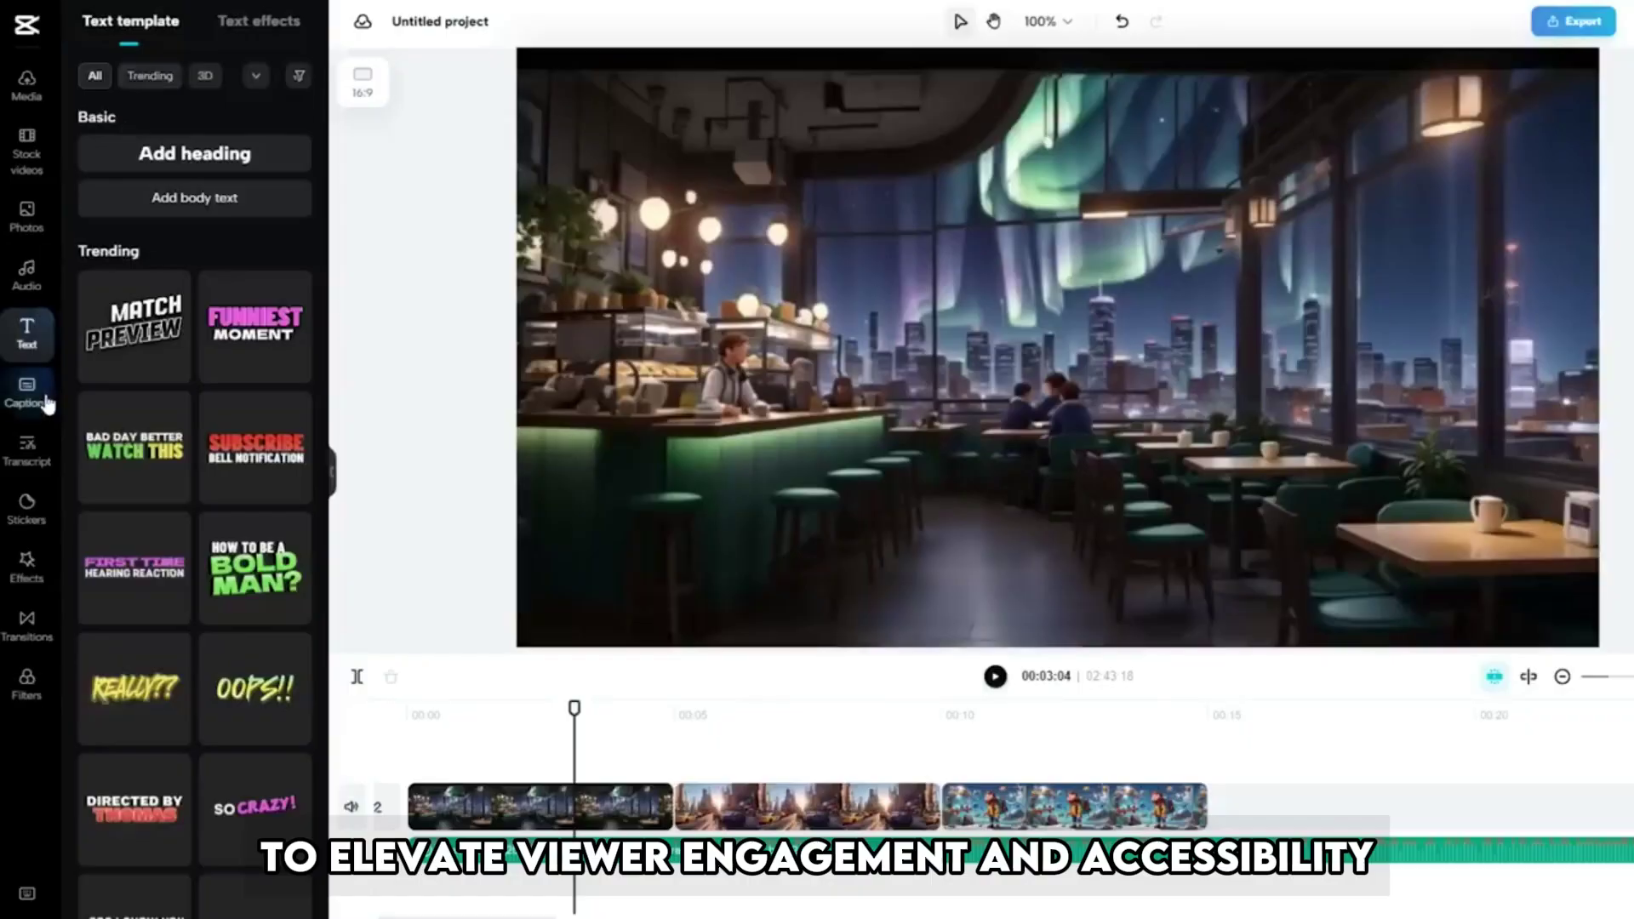
pyautogui.click(46, 403)
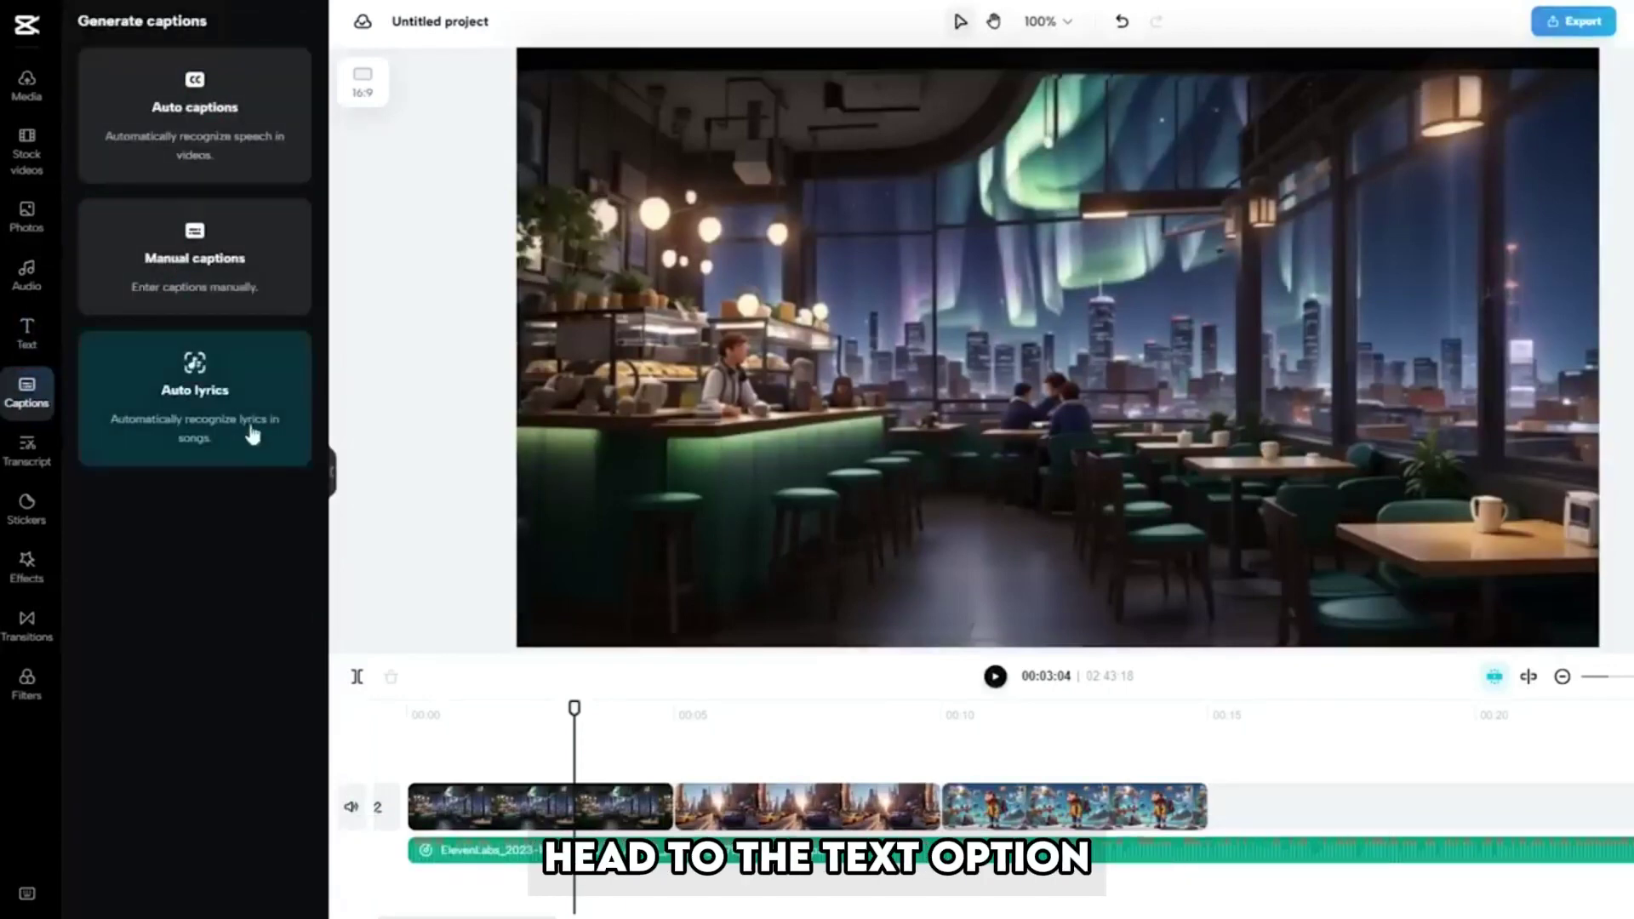
pyautogui.click(224, 154)
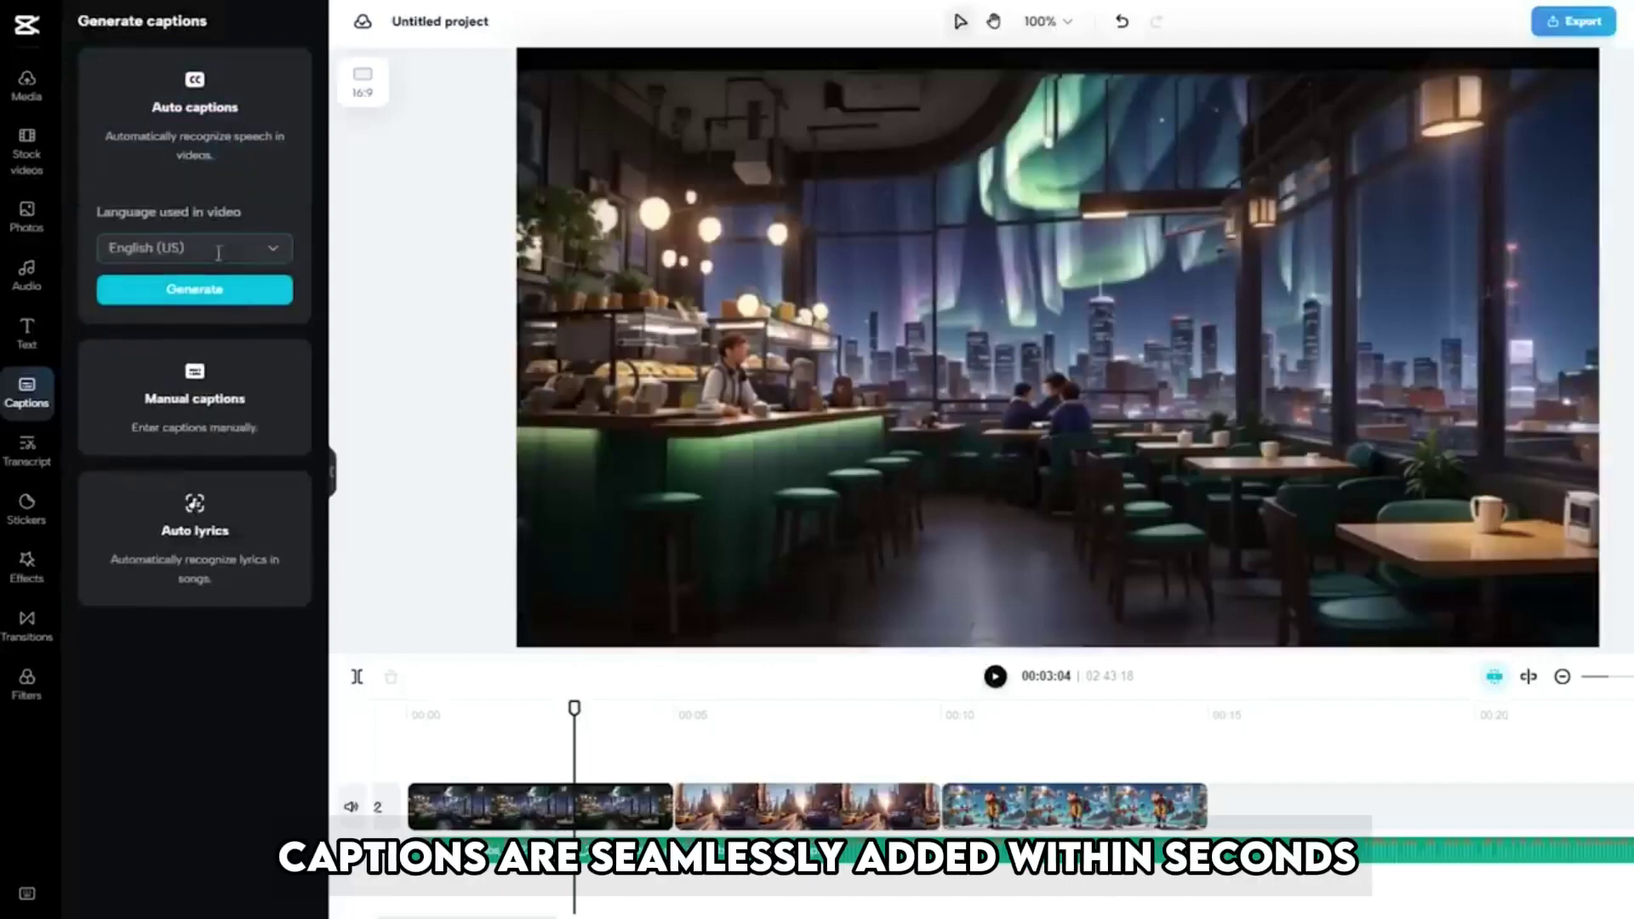
pyautogui.click(226, 291)
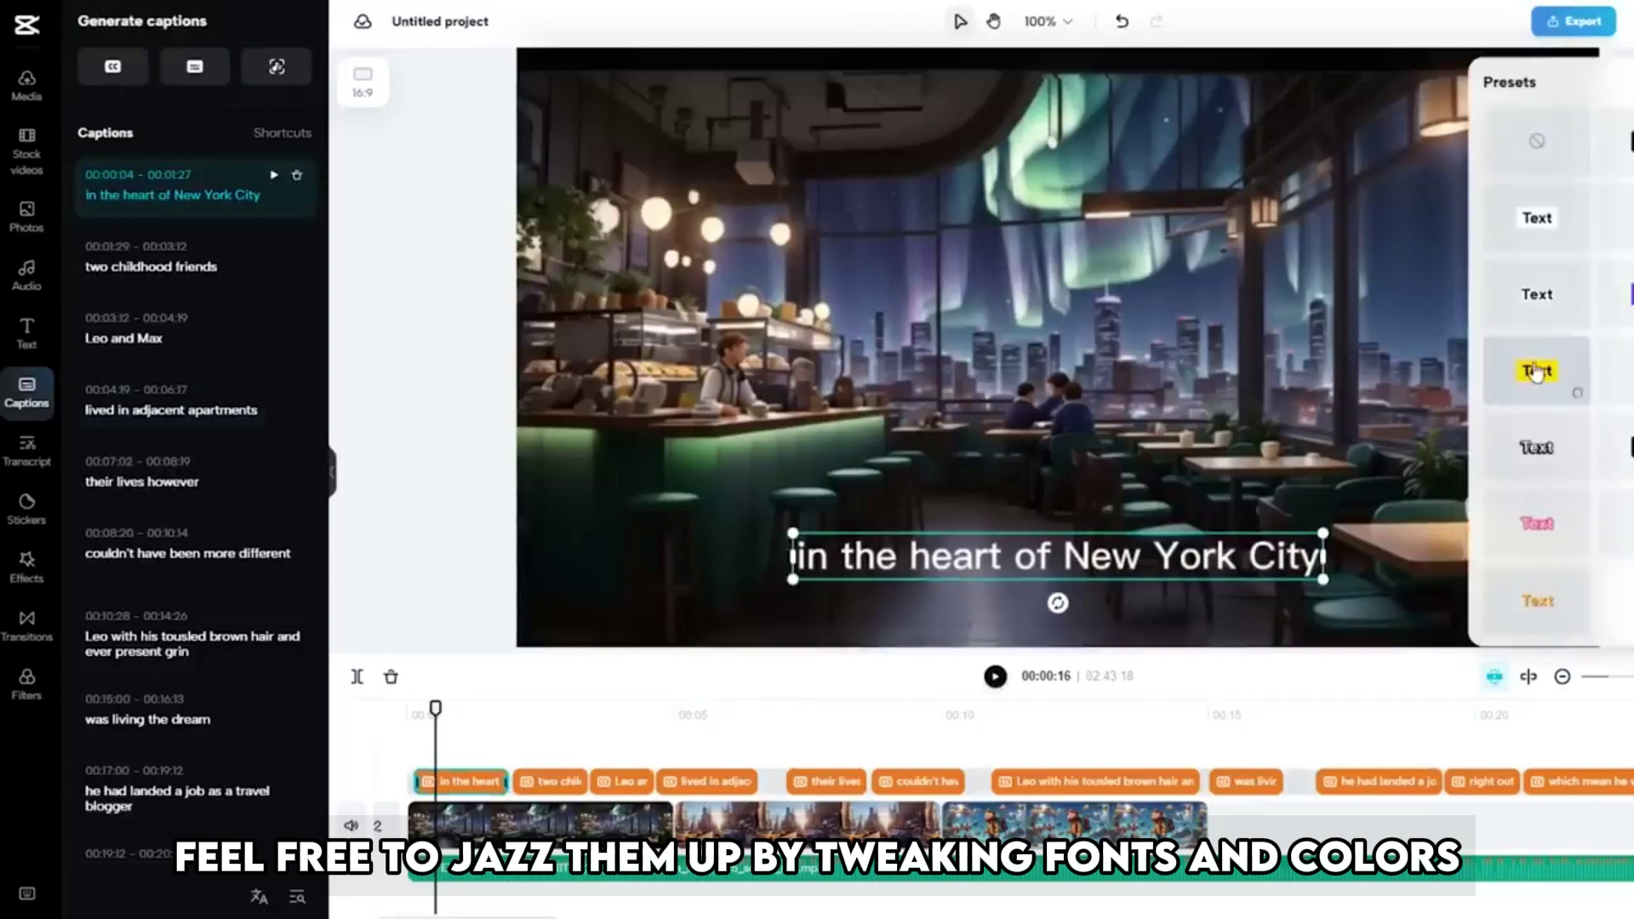
pyautogui.click(1536, 373)
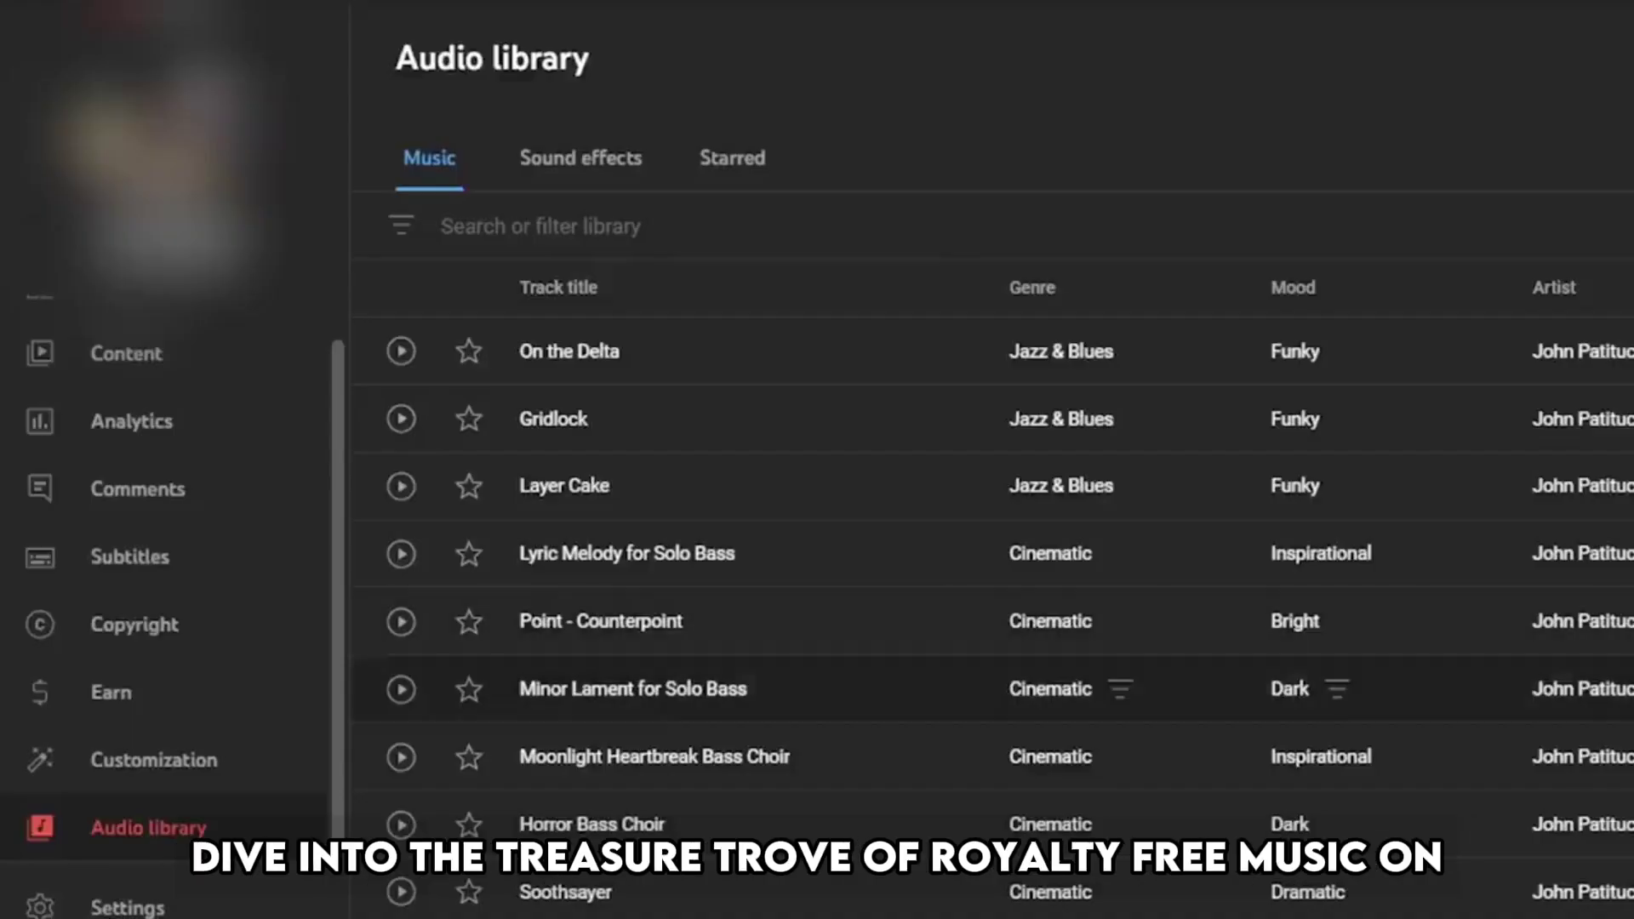
# Switch to the YouTube Studio audio library and browse its music tracks for background music.
pyautogui.scroll(-9, 994, 468)
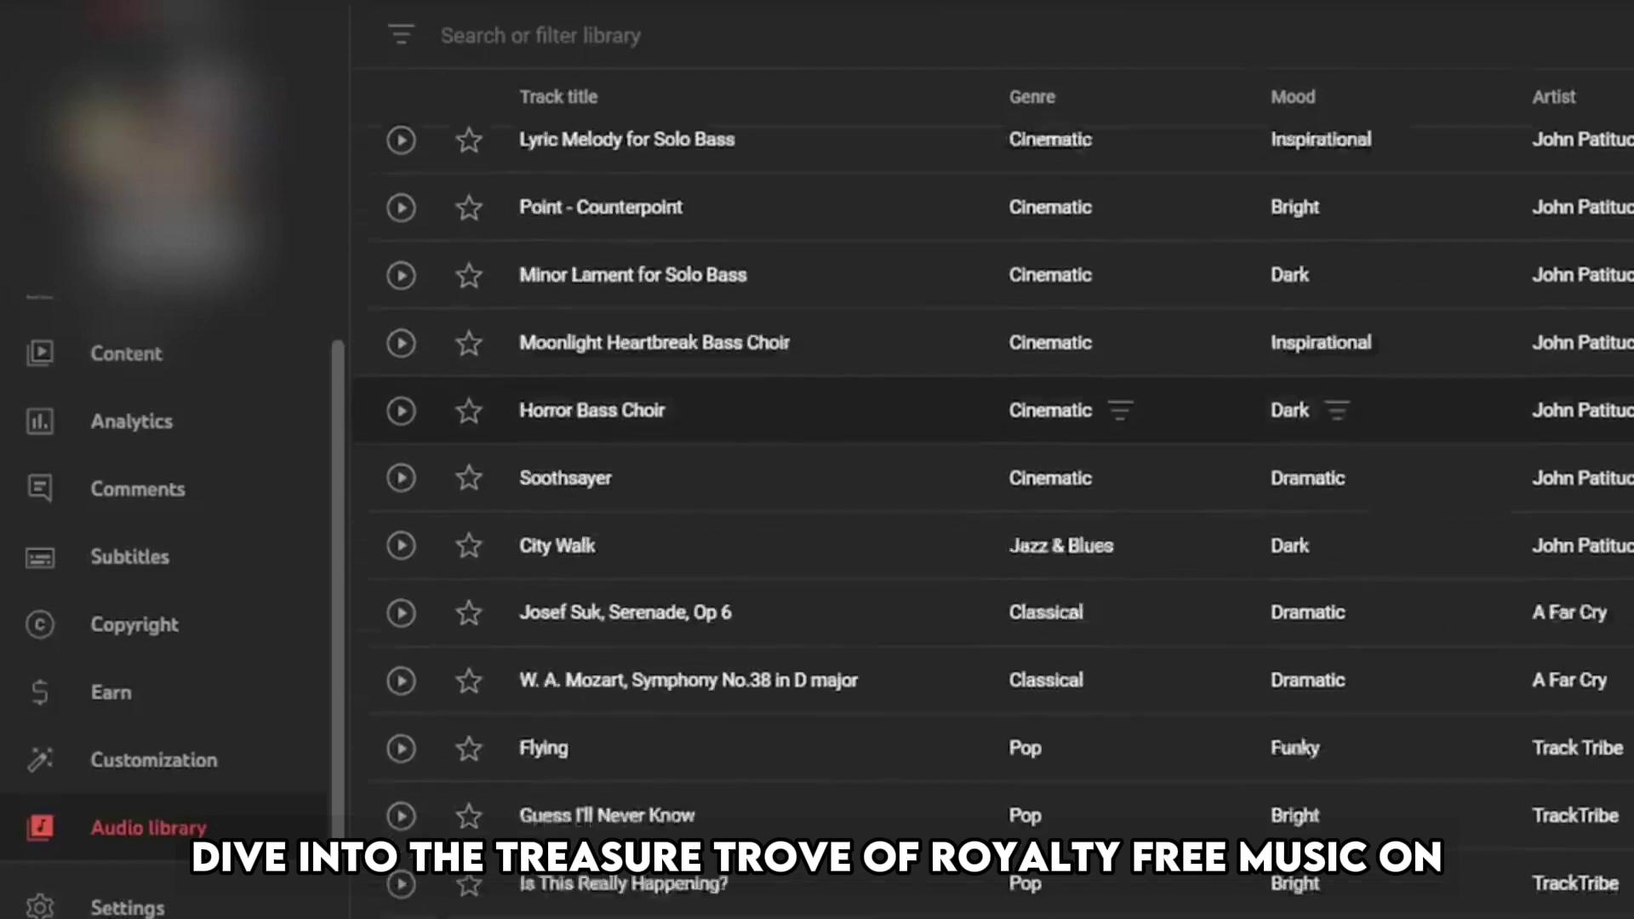
pyautogui.scroll(-2, 993, 450)
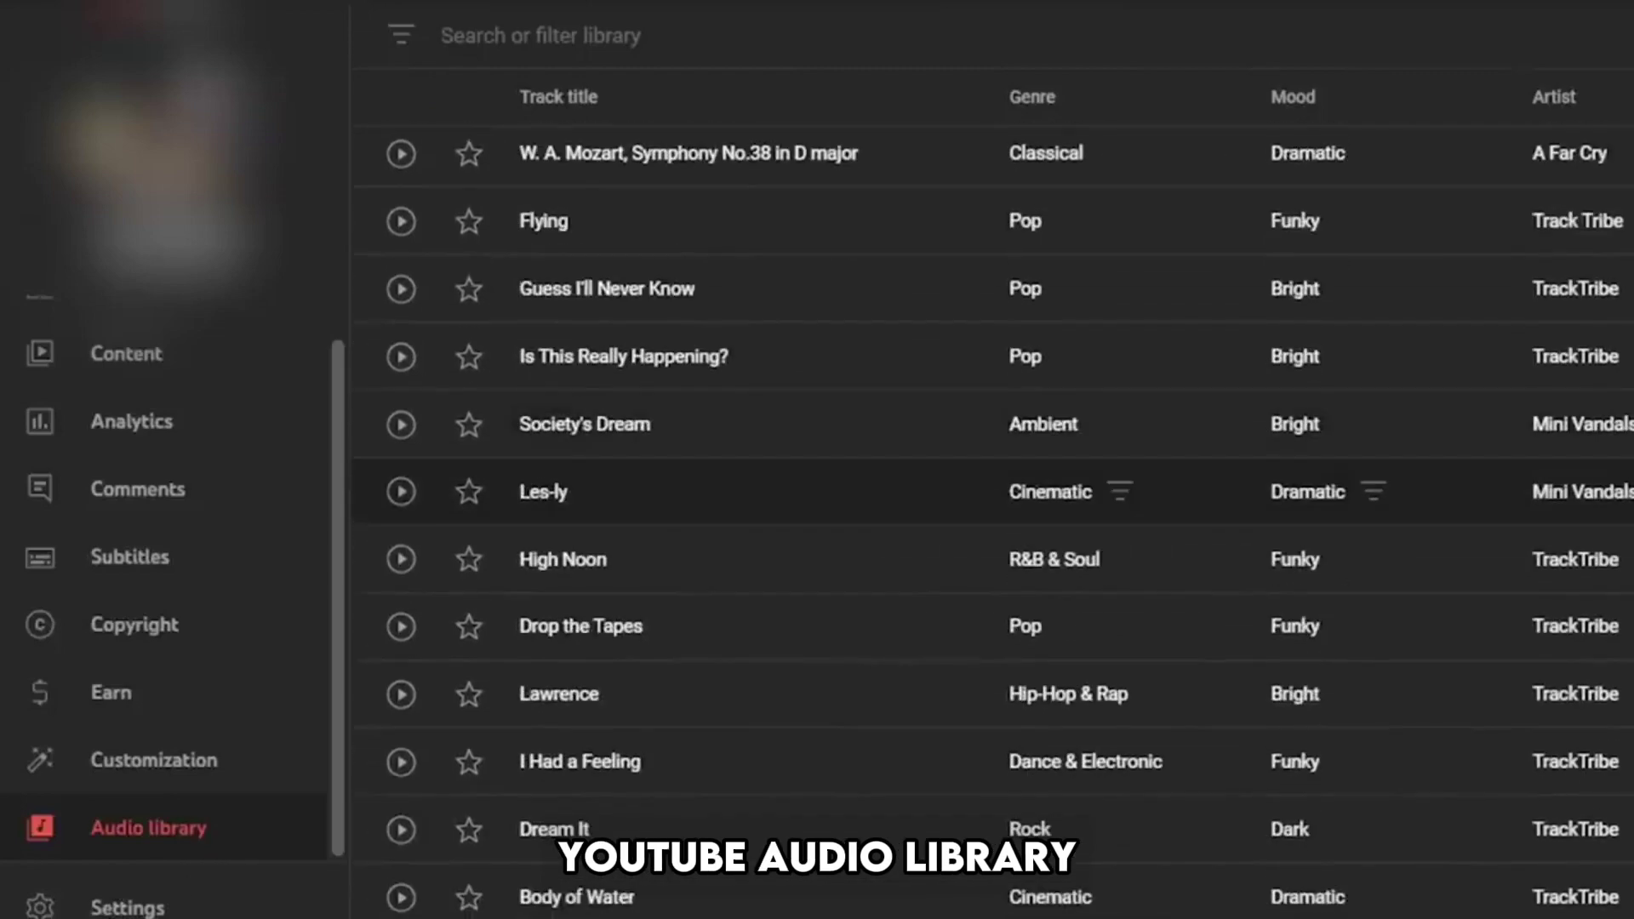
pyautogui.scroll(-2, 994, 451)
pyautogui.scroll(-3, 994, 477)
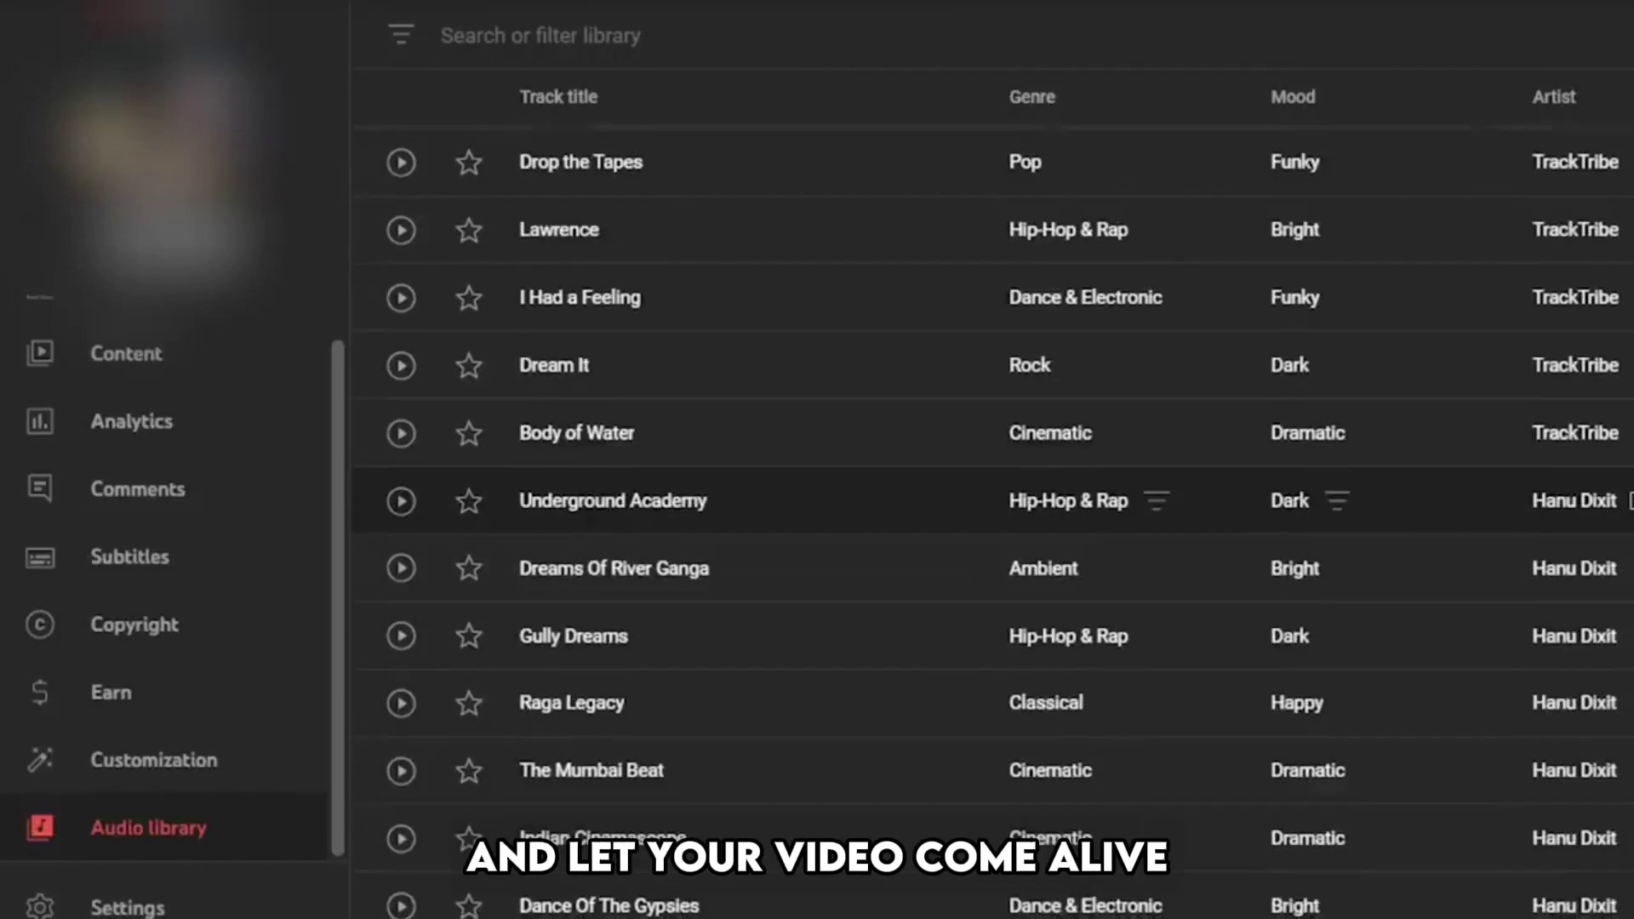
pyautogui.scroll(10, 994, 501)
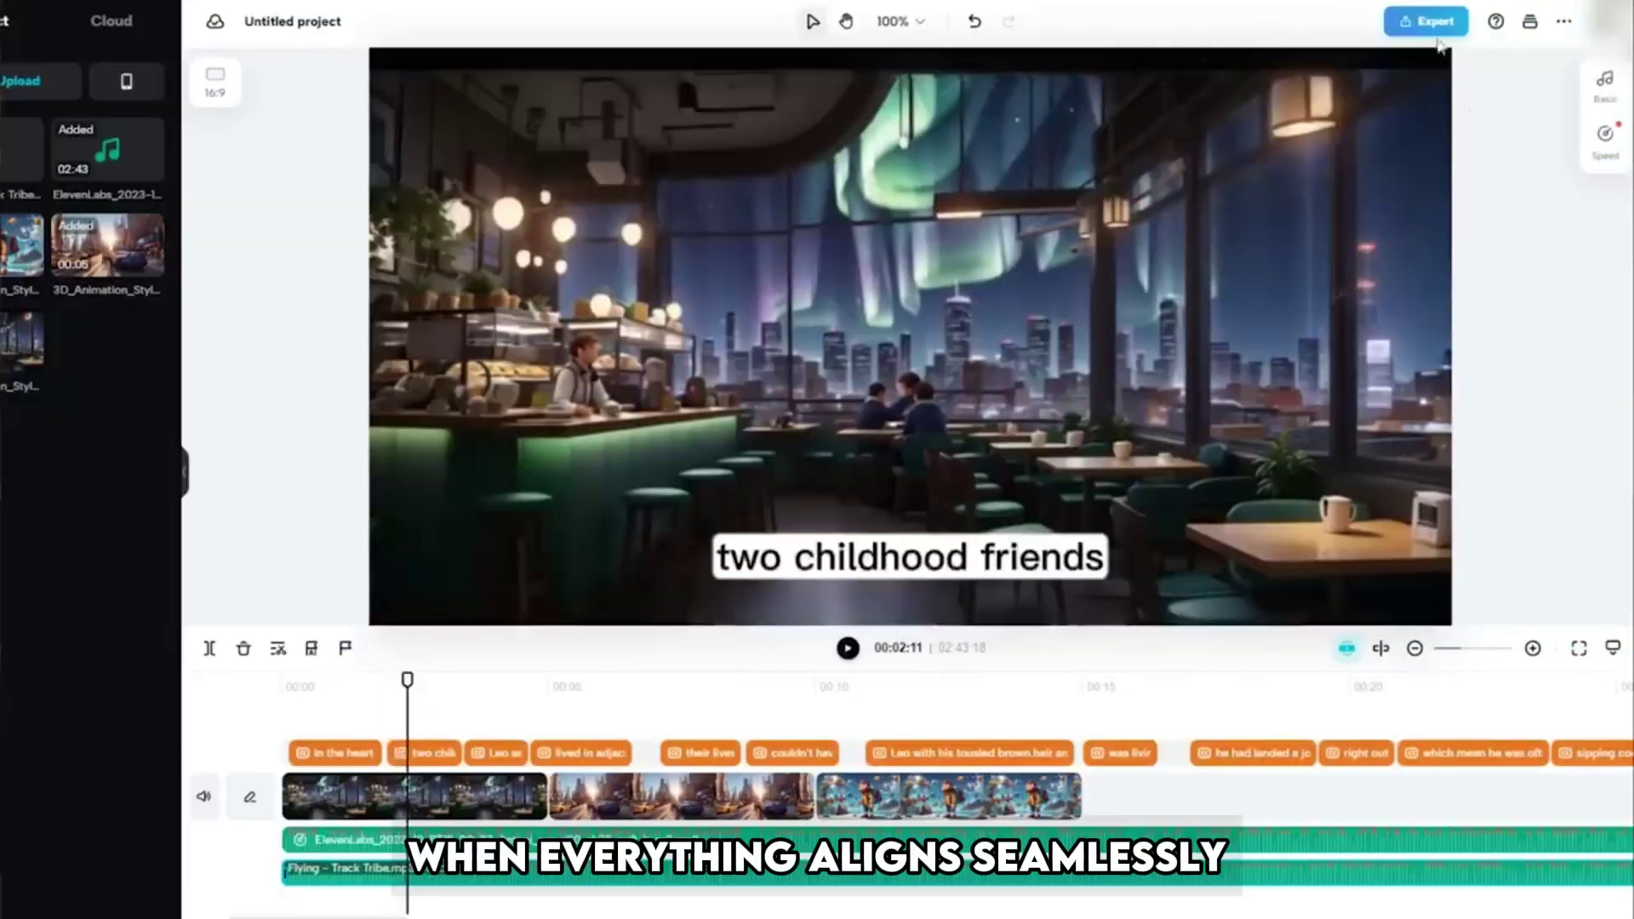
# In CapCut, open the export settings for downloading the project and choose the video's frame rate and resolution.
pyautogui.click(1433, 24)
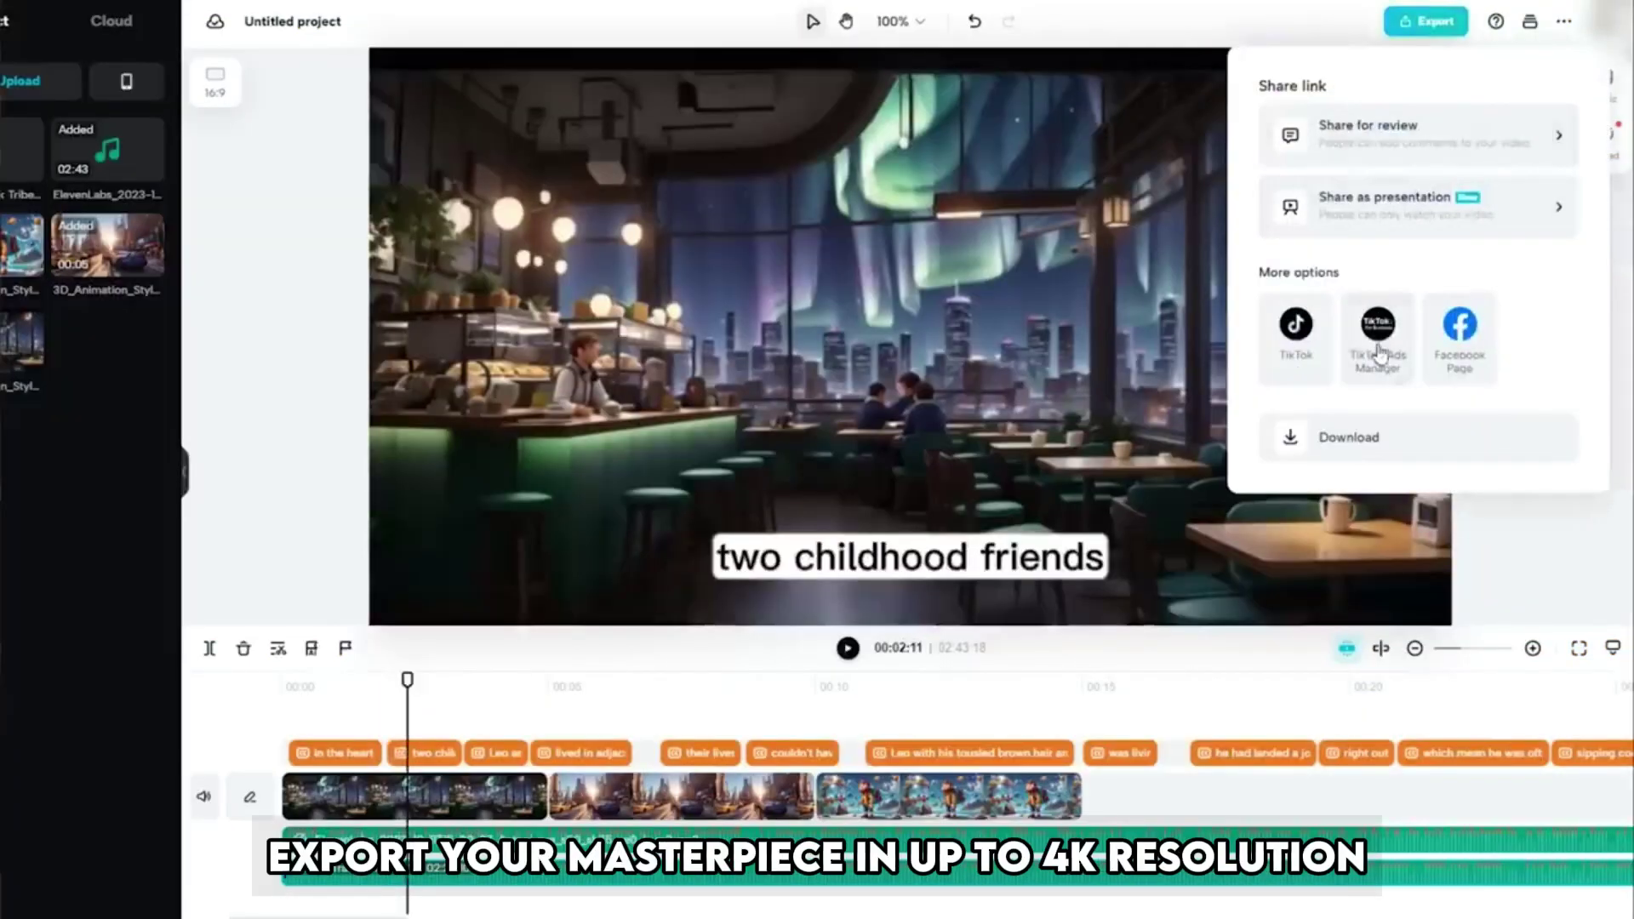
pyautogui.click(1349, 436)
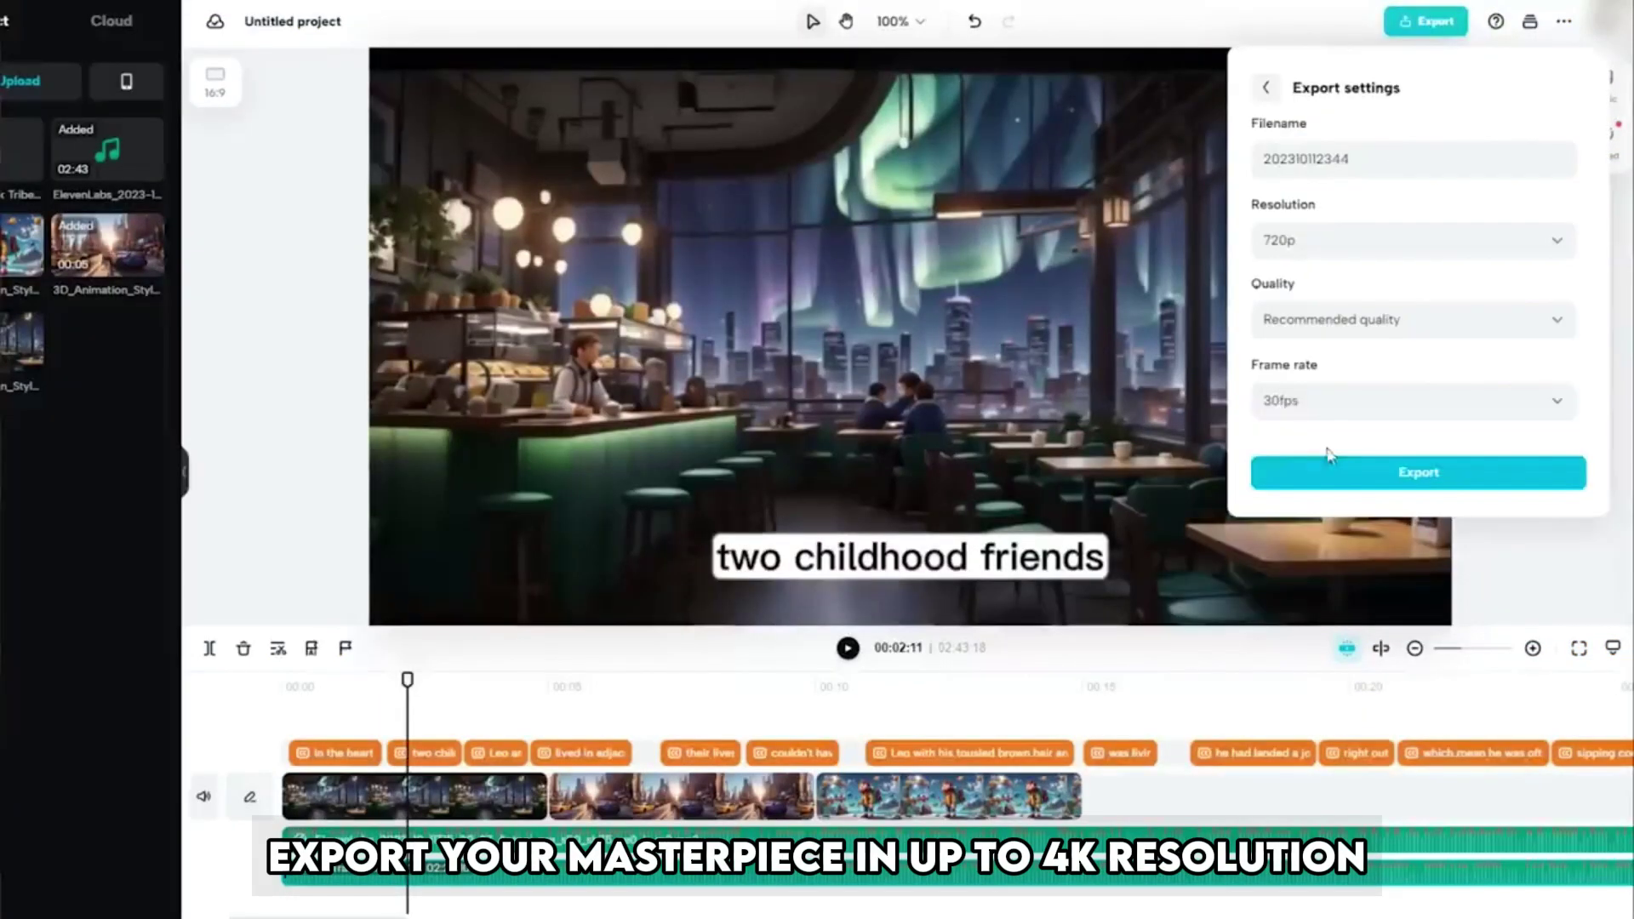
pyautogui.click(1352, 400)
pyautogui.click(1352, 580)
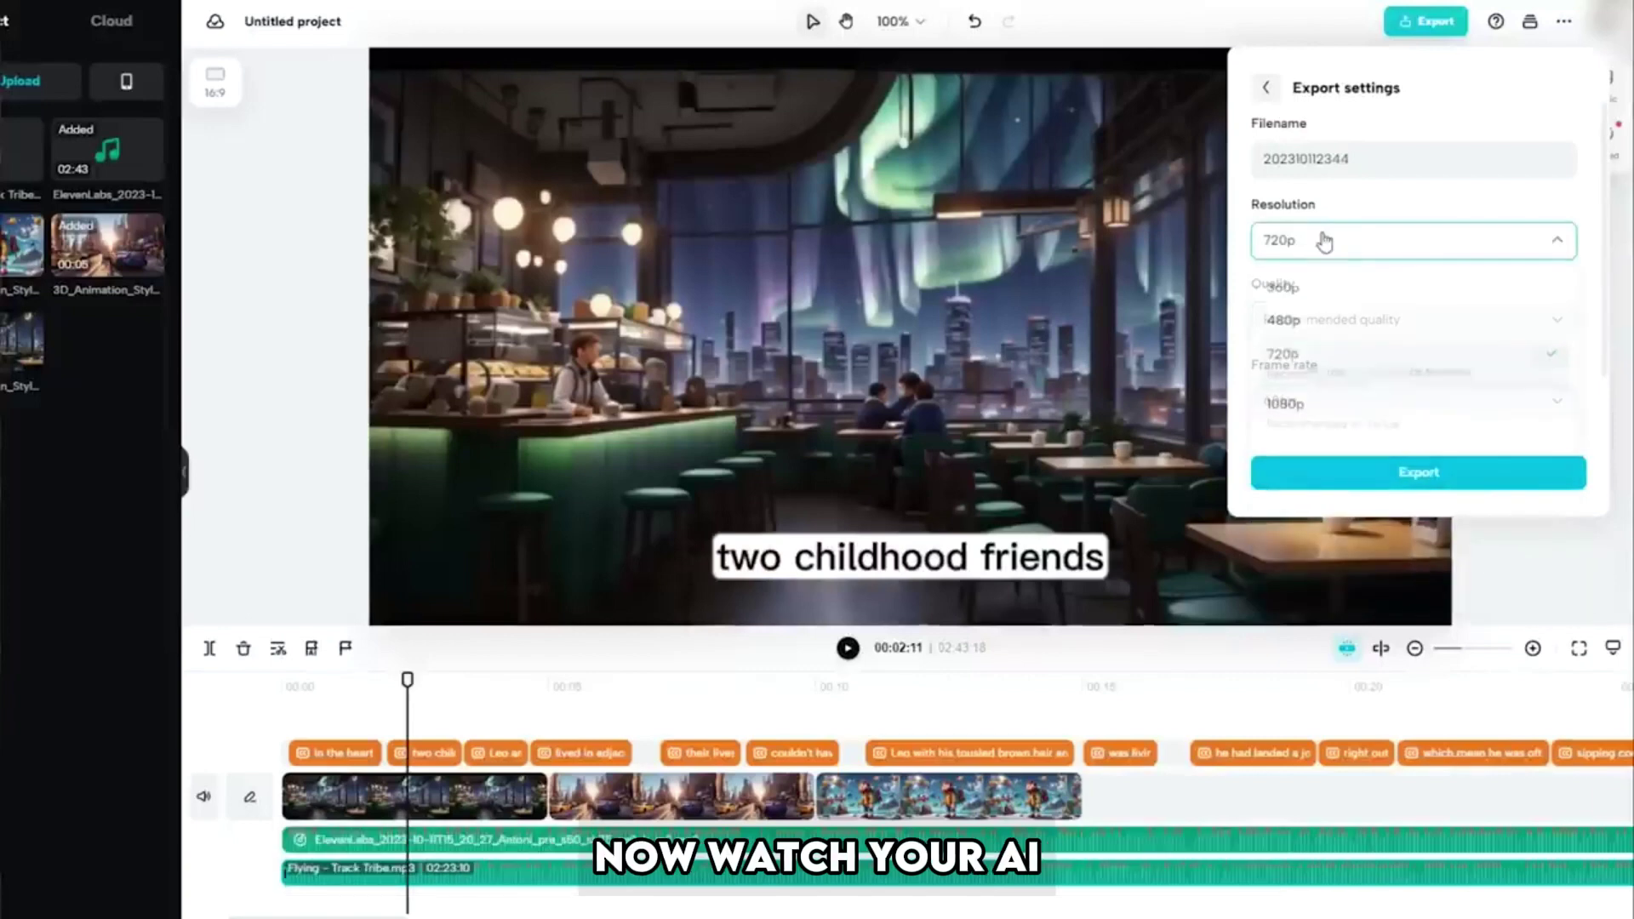
pyautogui.click(1324, 242)
pyautogui.click(1315, 438)
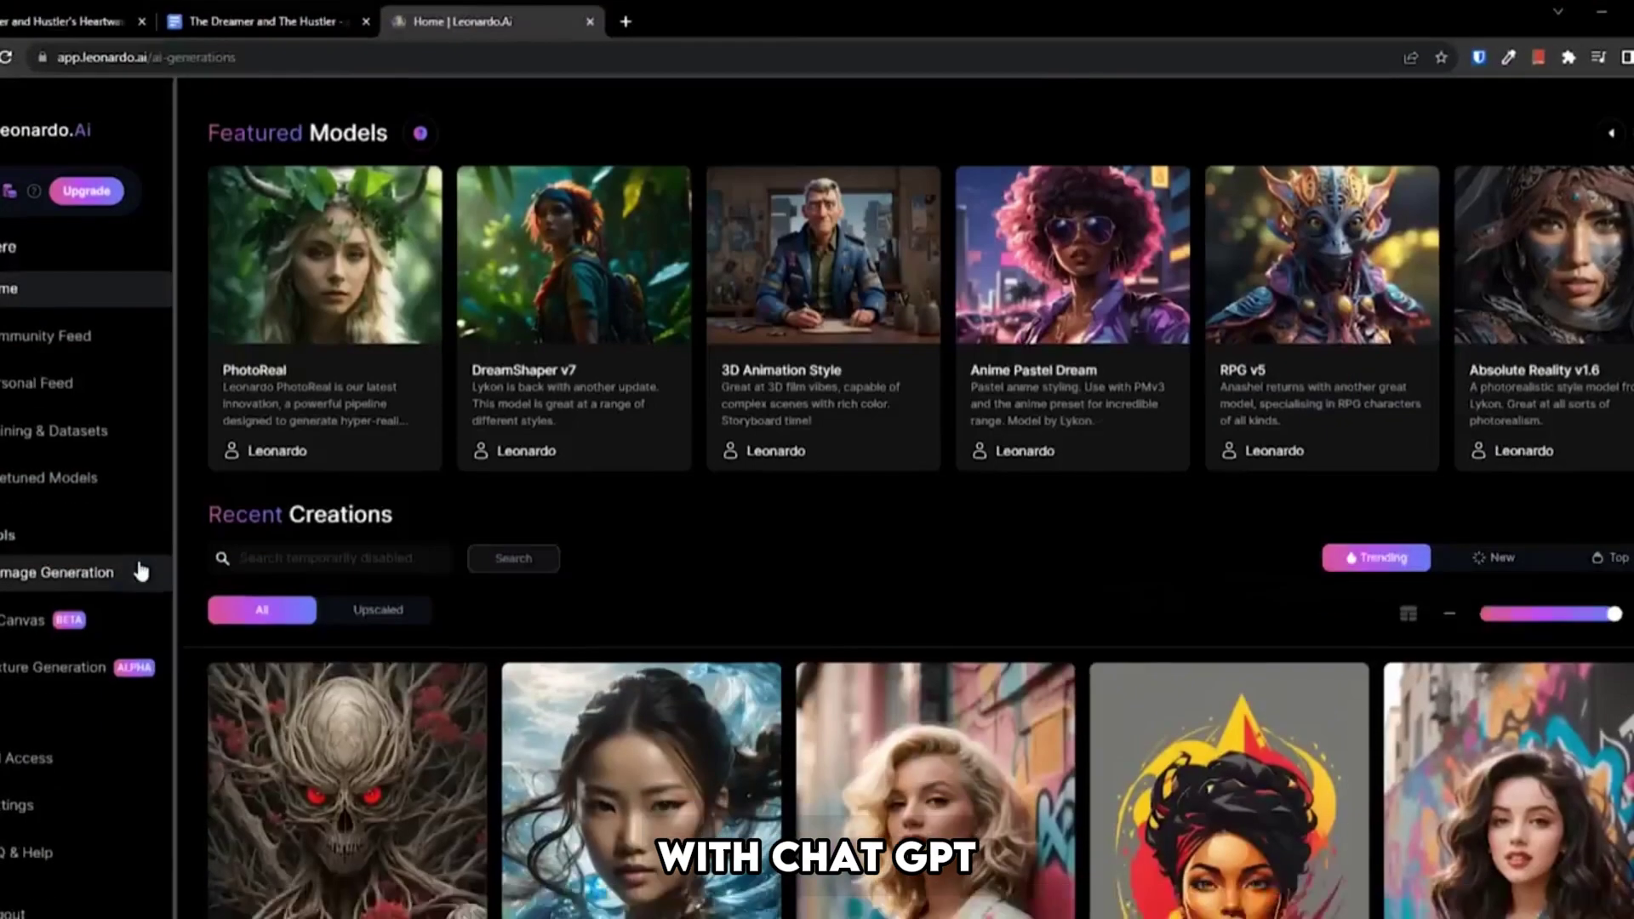
# Switch to Leonardo AI, open AI Image Generation and look through the finetuned model choices.
pyautogui.click(139, 572)
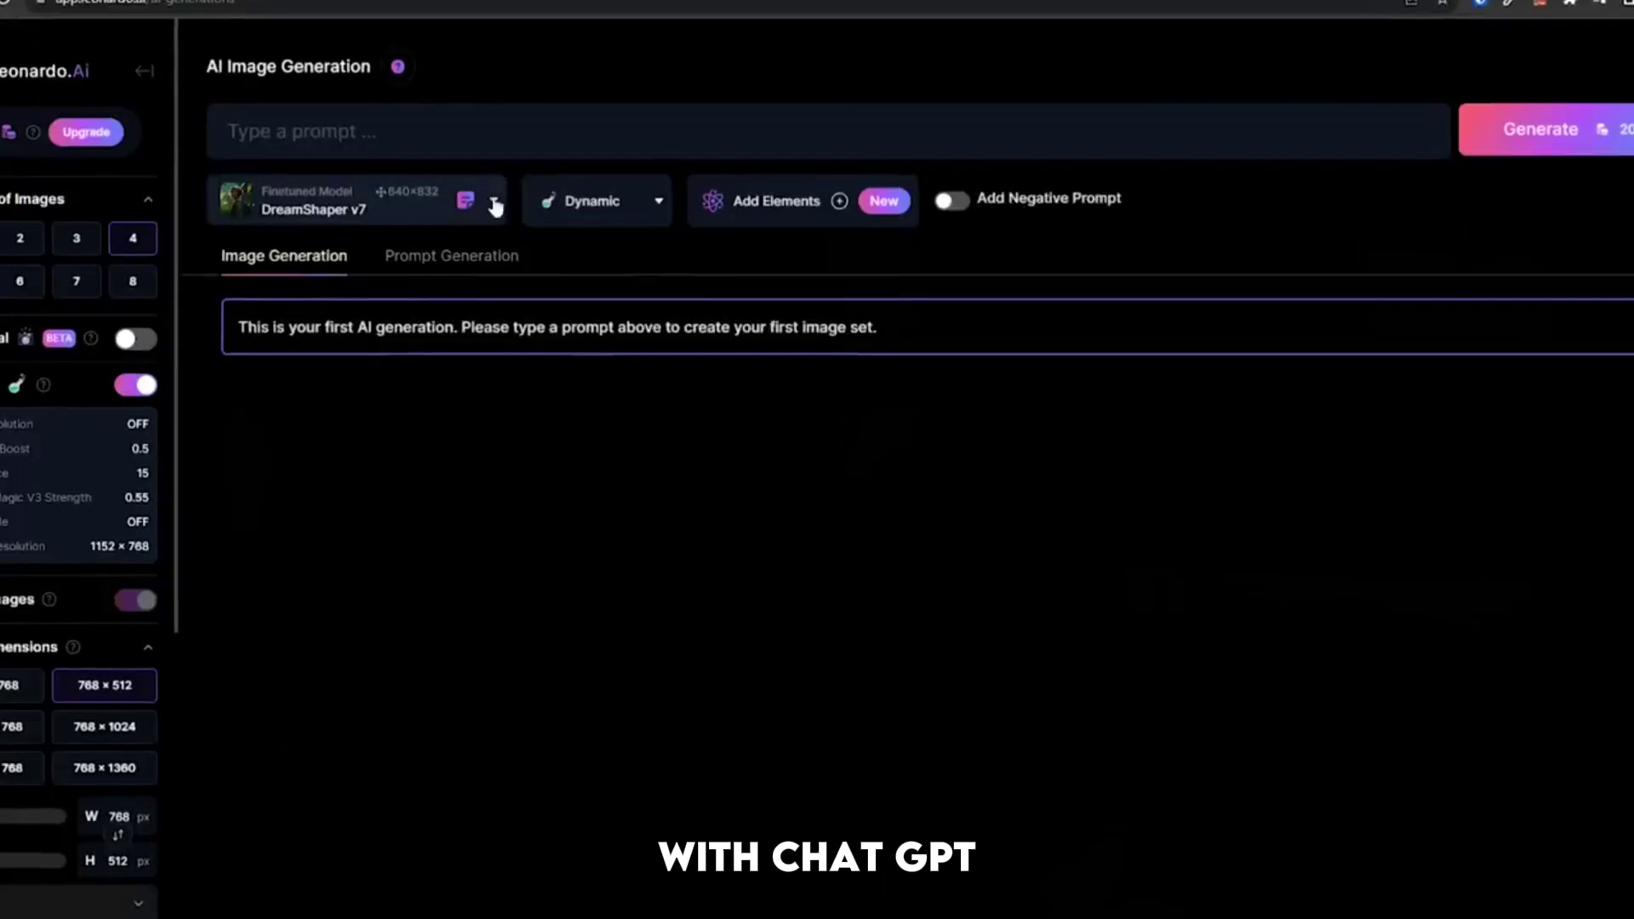
pyautogui.click(496, 194)
pyautogui.scroll(-5, 94, 742)
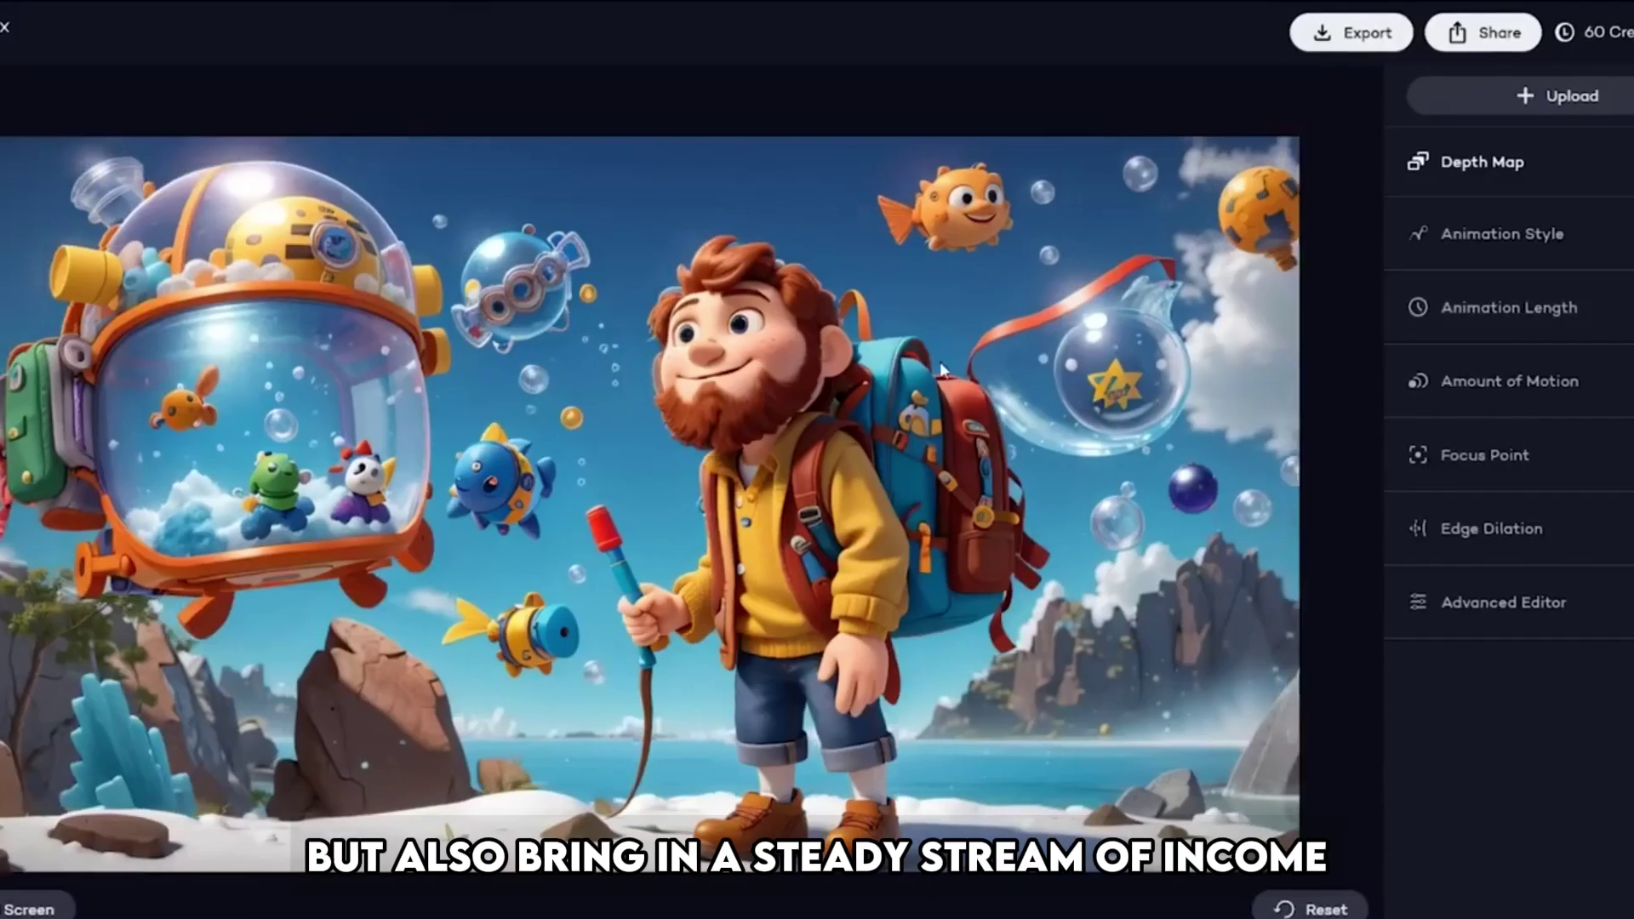
# Switch to LeiaPix and open the animation style options for the image of the bearded backpacker.
pyautogui.click(1501, 233)
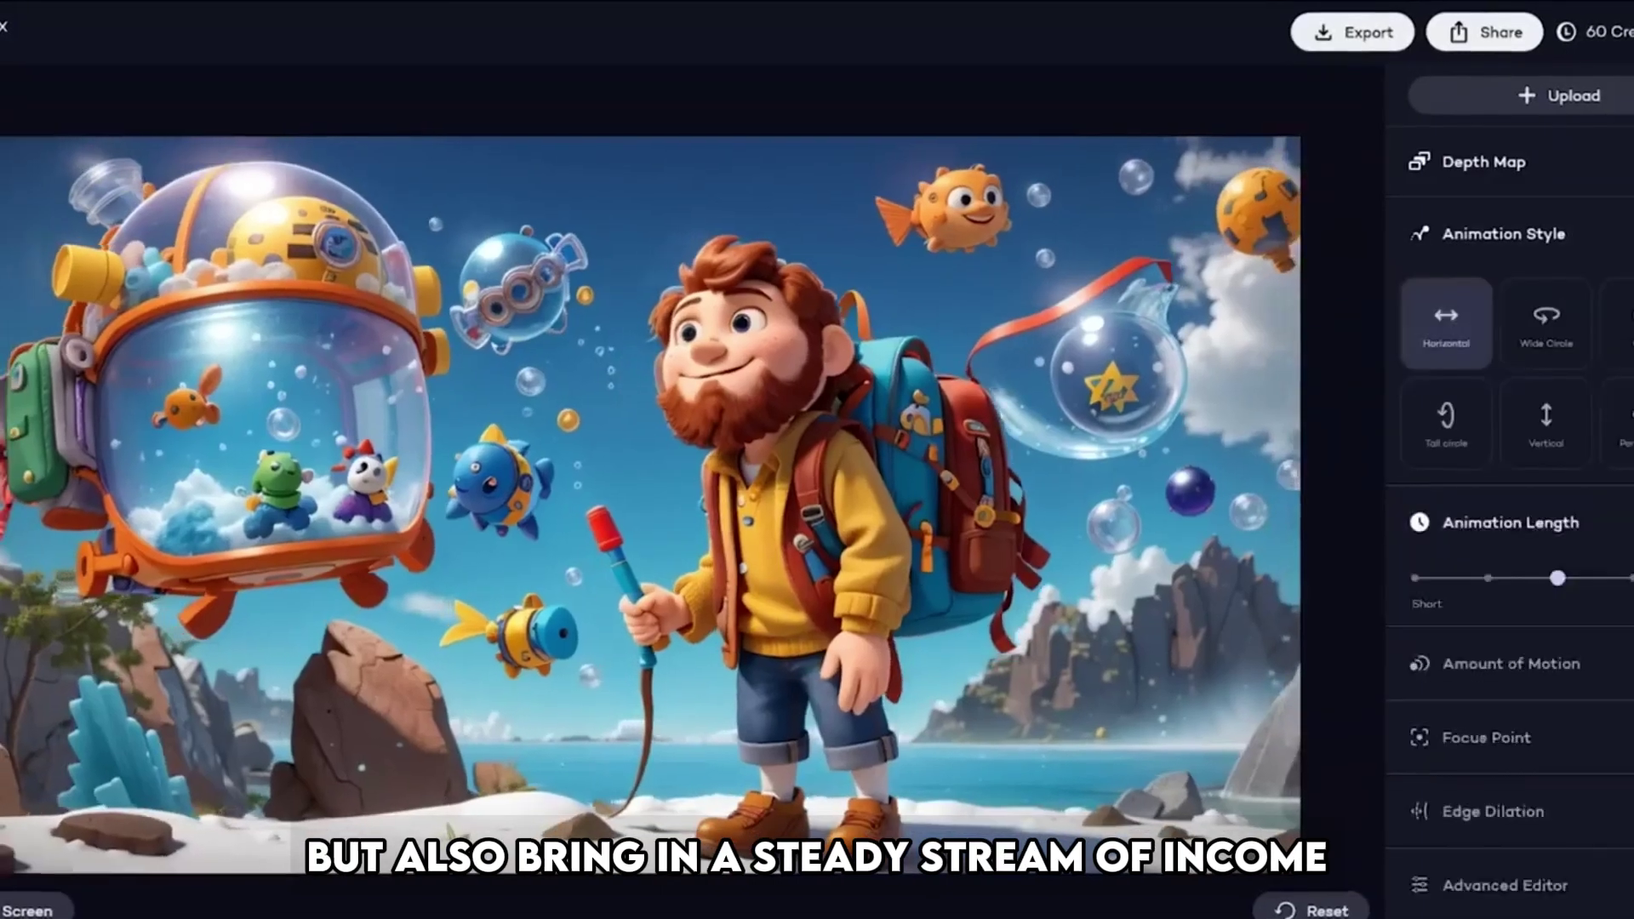